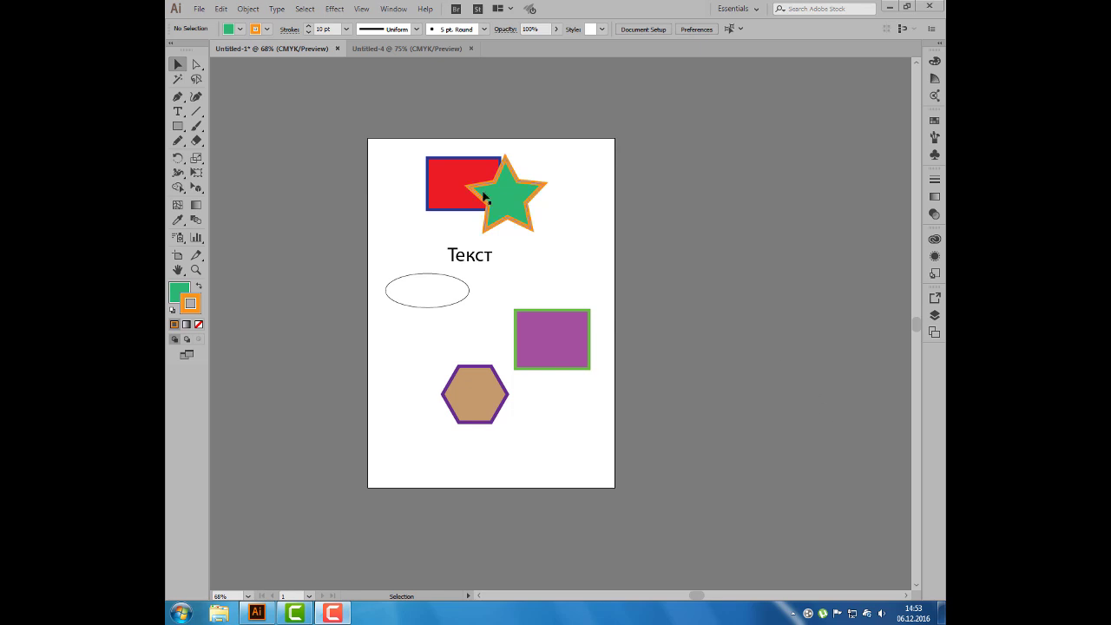
# - Move the red rectangle slightly to the left
pyautogui.click(199, 8)
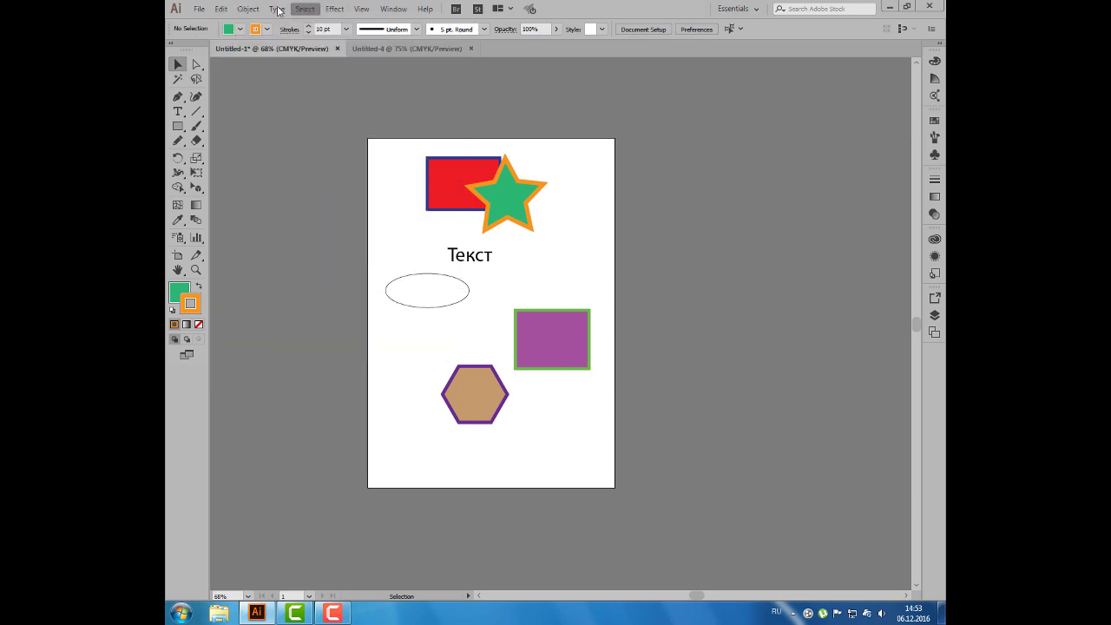
pyautogui.click(209, 11)
pyautogui.click(438, 169)
pyautogui.moveTo(441, 184); pyautogui.dragTo(411, 182)
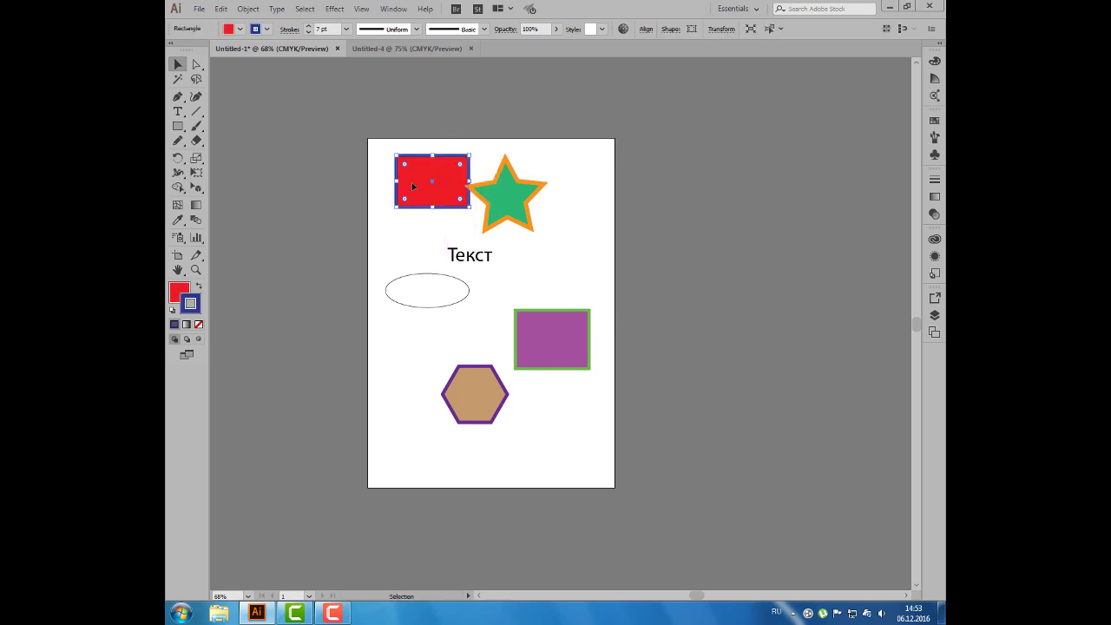
# - Give the rectangle a yellow fill and a 12 pt brown outline
pyautogui.click(239, 29)
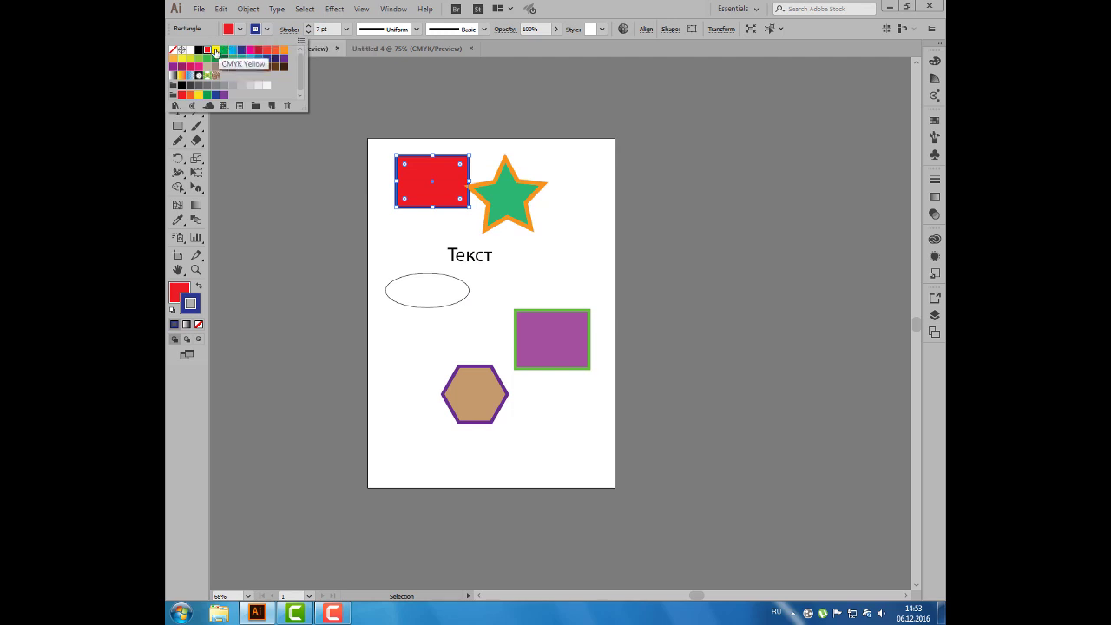
pyautogui.click(215, 51)
pyautogui.click(267, 31)
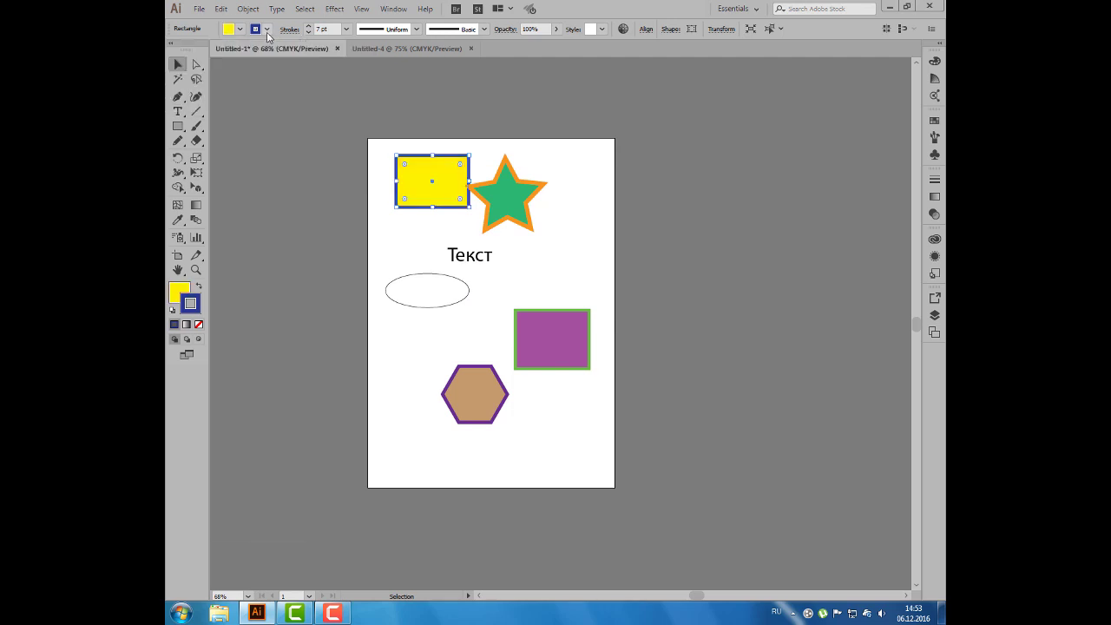
pyautogui.click(258, 66)
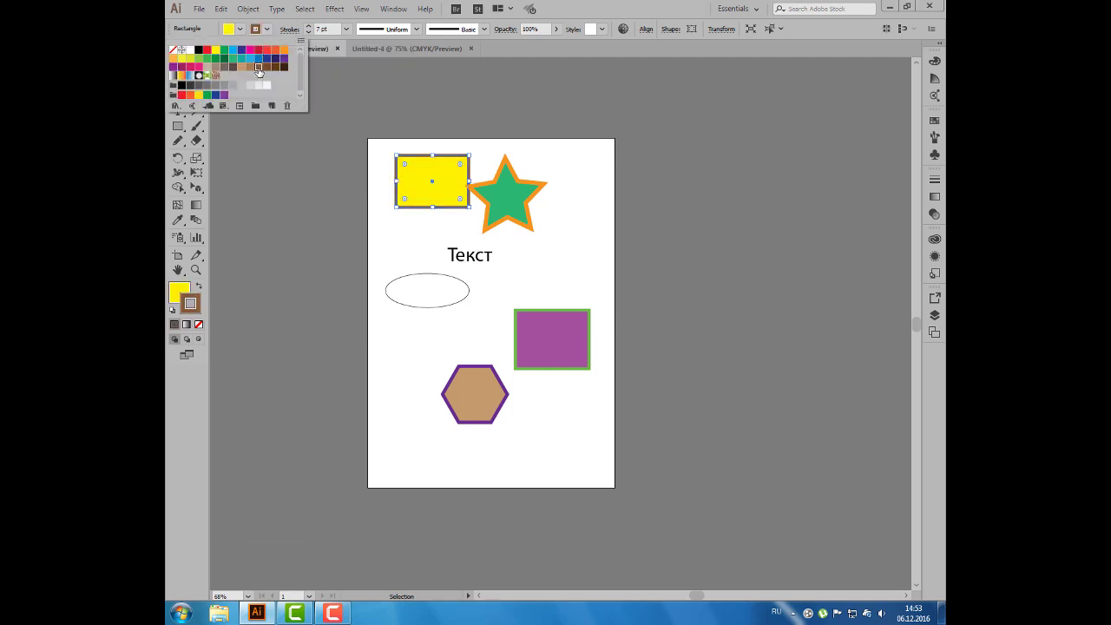
pyautogui.click(308, 26)
pyautogui.click(308, 27)
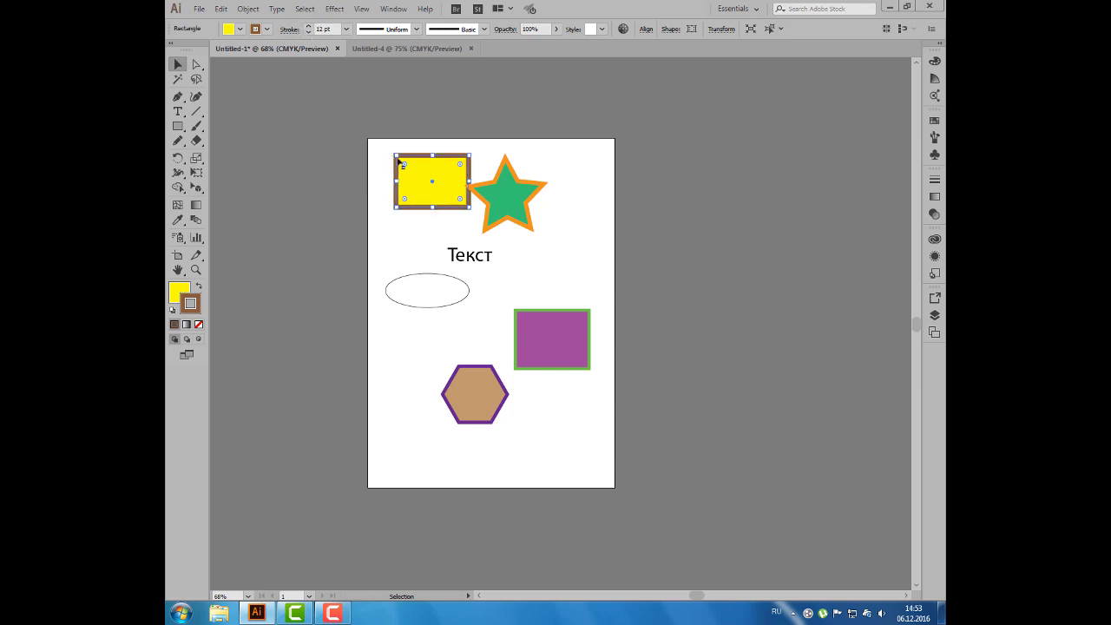
# - Slide the green star left onto the yellow rectangle and lower its opacity to 38%
pyautogui.click(512, 199)
pyautogui.moveTo(515, 199); pyautogui.dragTo(488, 200)
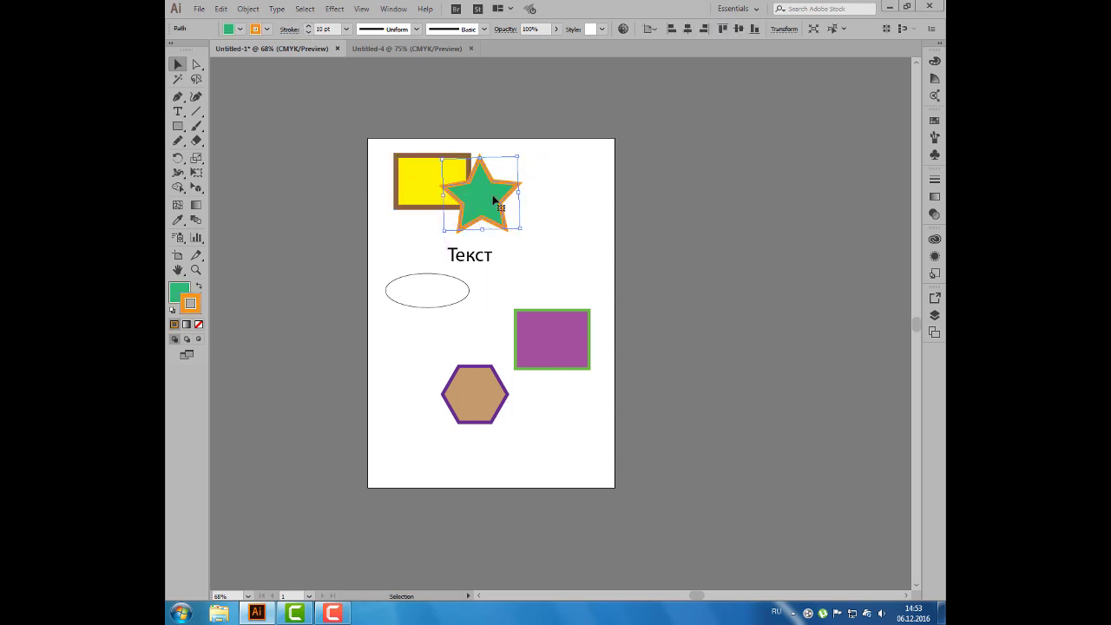
pyautogui.click(554, 29)
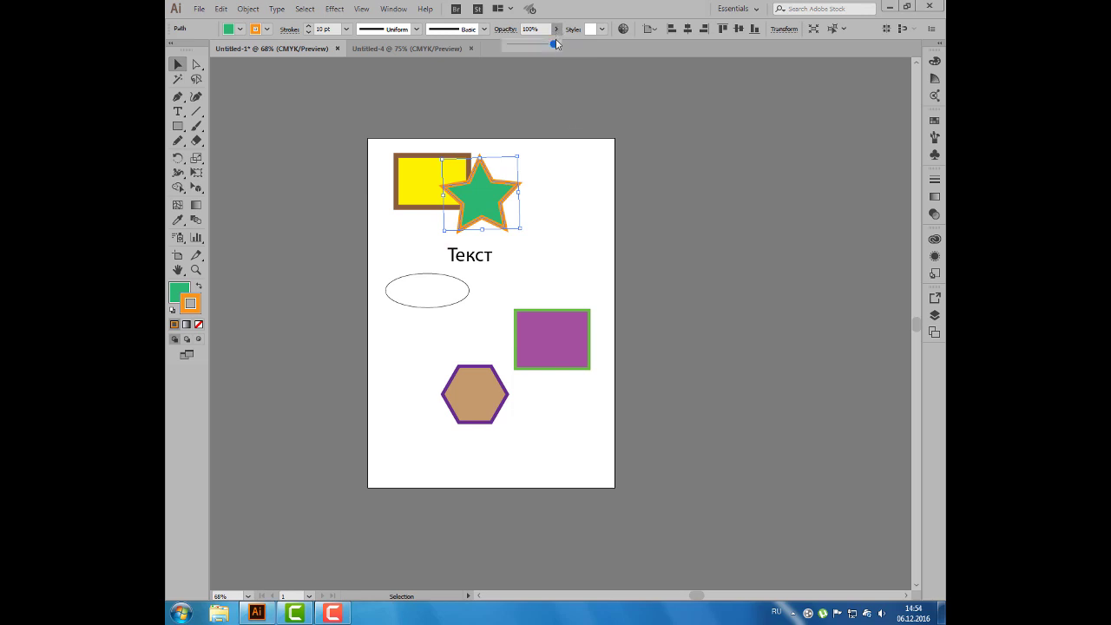
pyautogui.moveTo(556, 44); pyautogui.dragTo(536, 45)
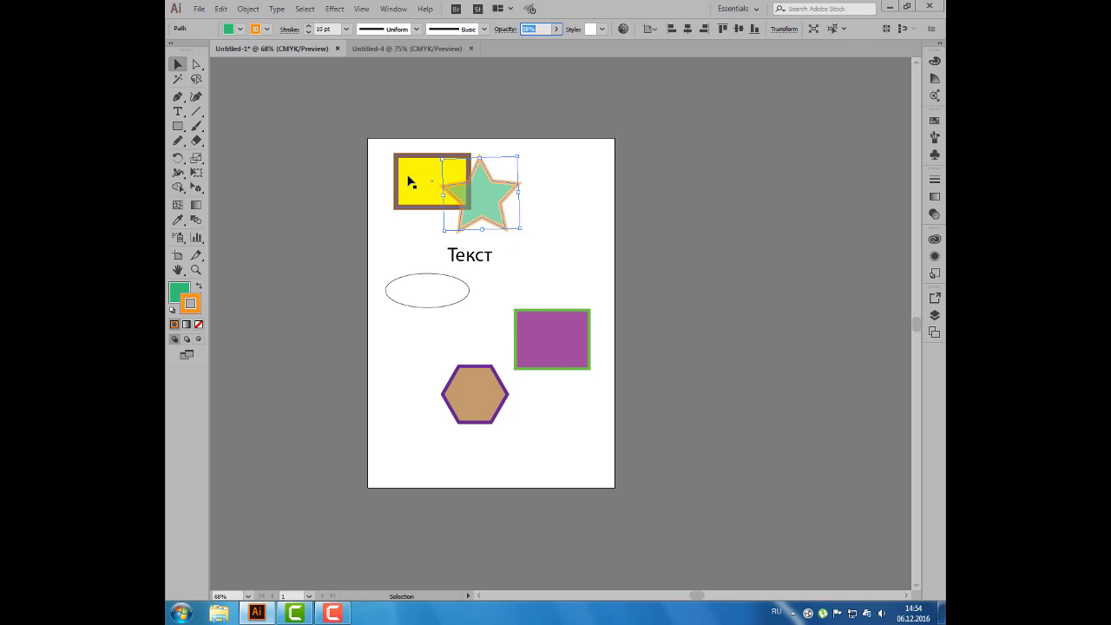
# - Shift the rectangle slightly down-left and recolour it with a green fill and a red outline
pyautogui.click(410, 180)
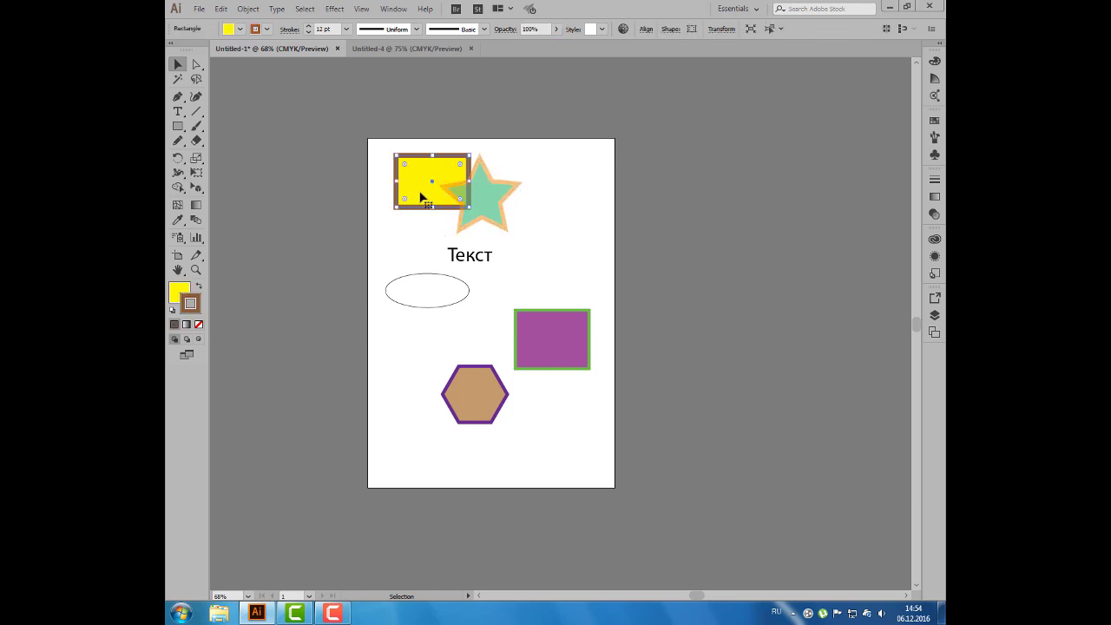
pyautogui.moveTo(423, 198); pyautogui.dragTo(411, 204)
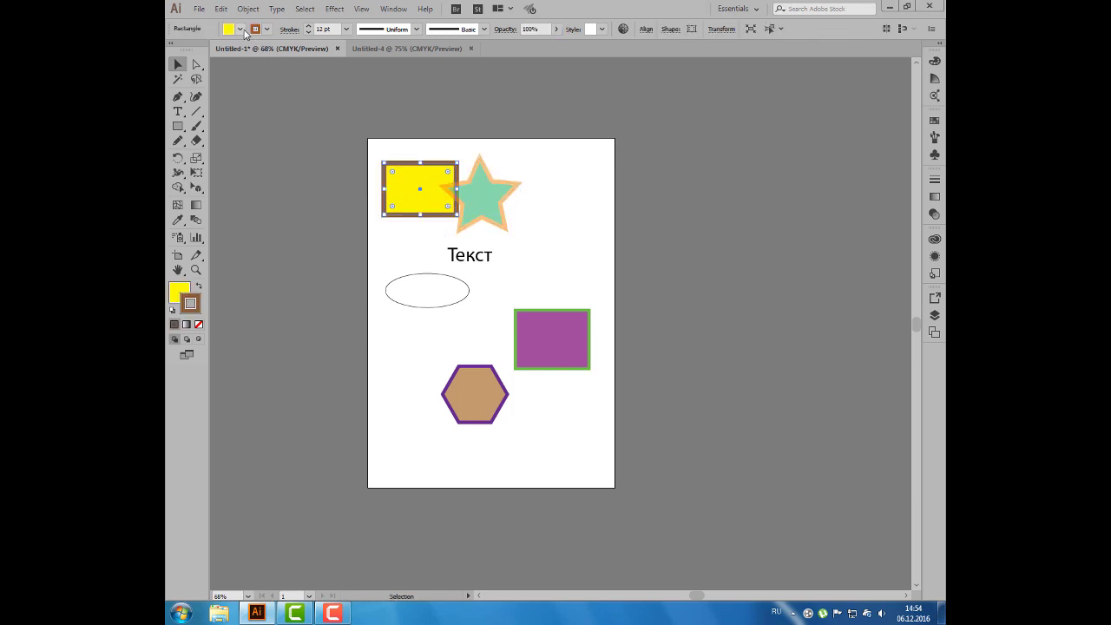
pyautogui.click(240, 29)
pyautogui.click(232, 59)
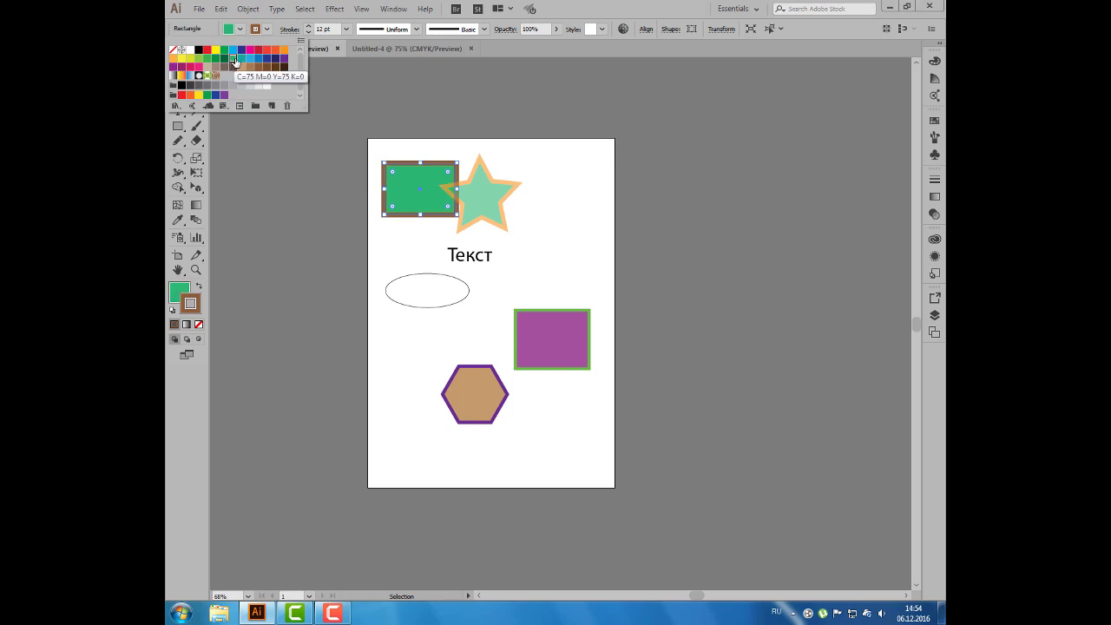
pyautogui.click(267, 29)
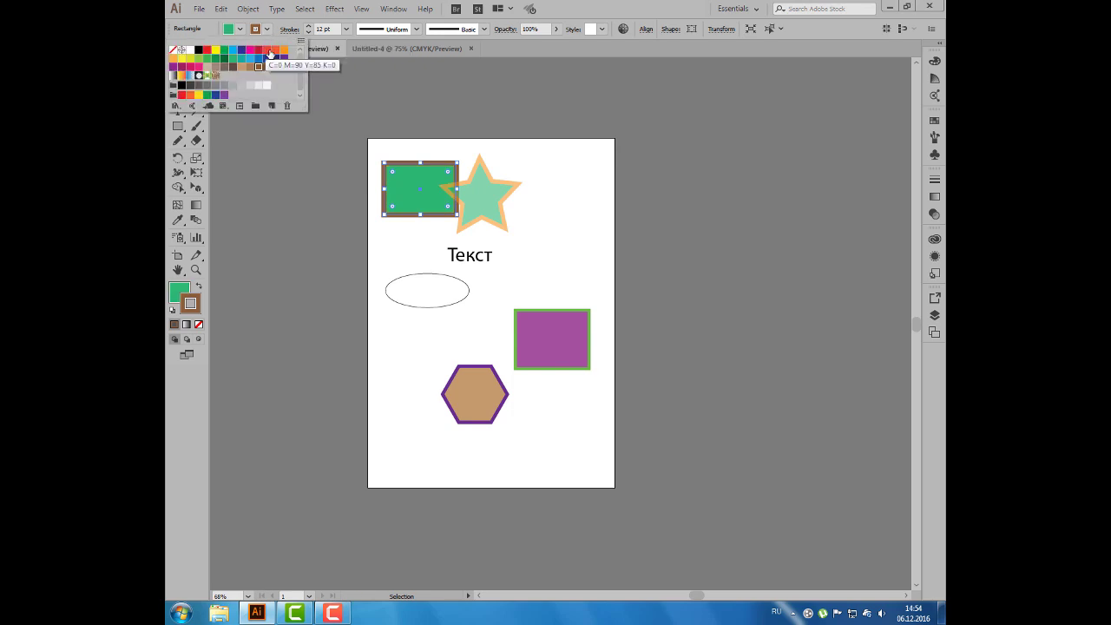
pyautogui.click(267, 50)
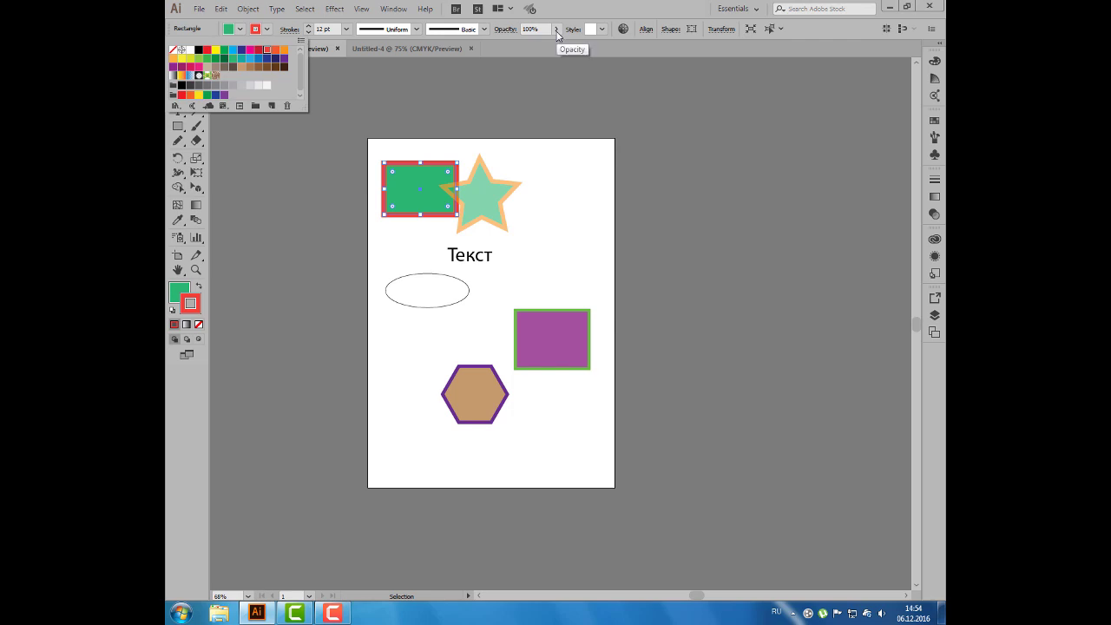
pyautogui.click(561, 124)
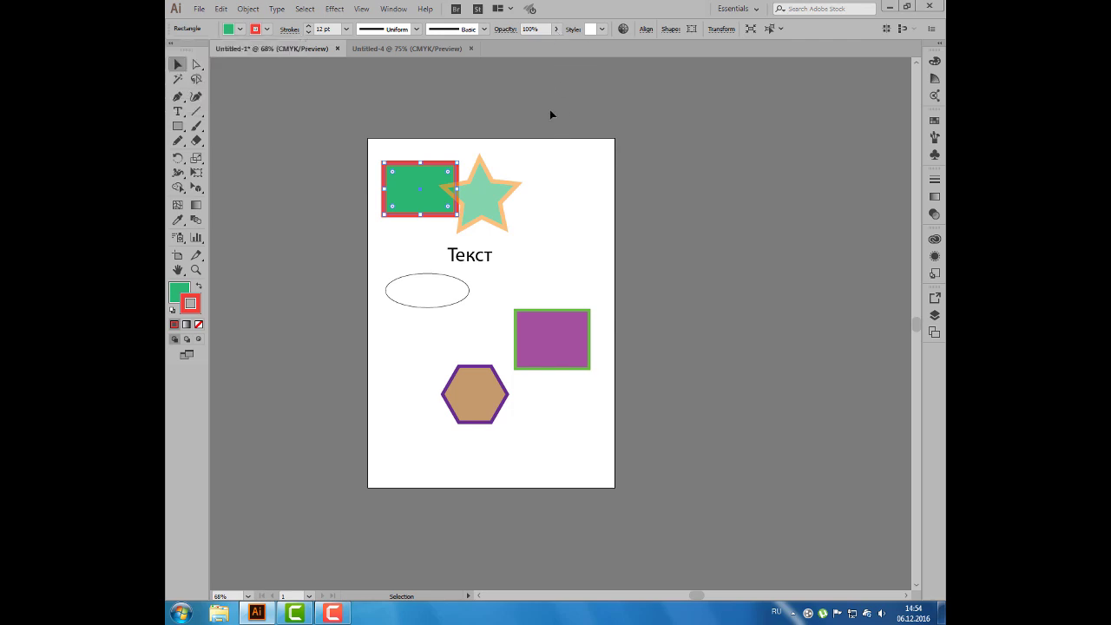
# - Move Текст right and set it in Myriad Pro Bold at 60 pt, leaving nothing selected
pyautogui.click(460, 260)
pyautogui.moveTo(460, 261); pyautogui.dragTo(498, 265)
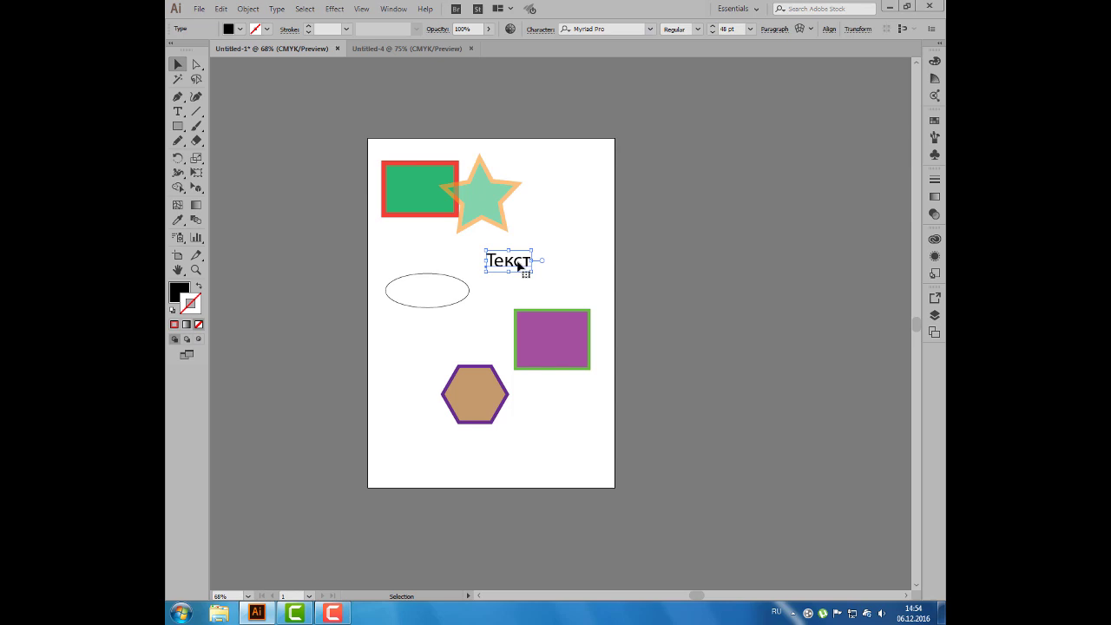
pyautogui.click(651, 29)
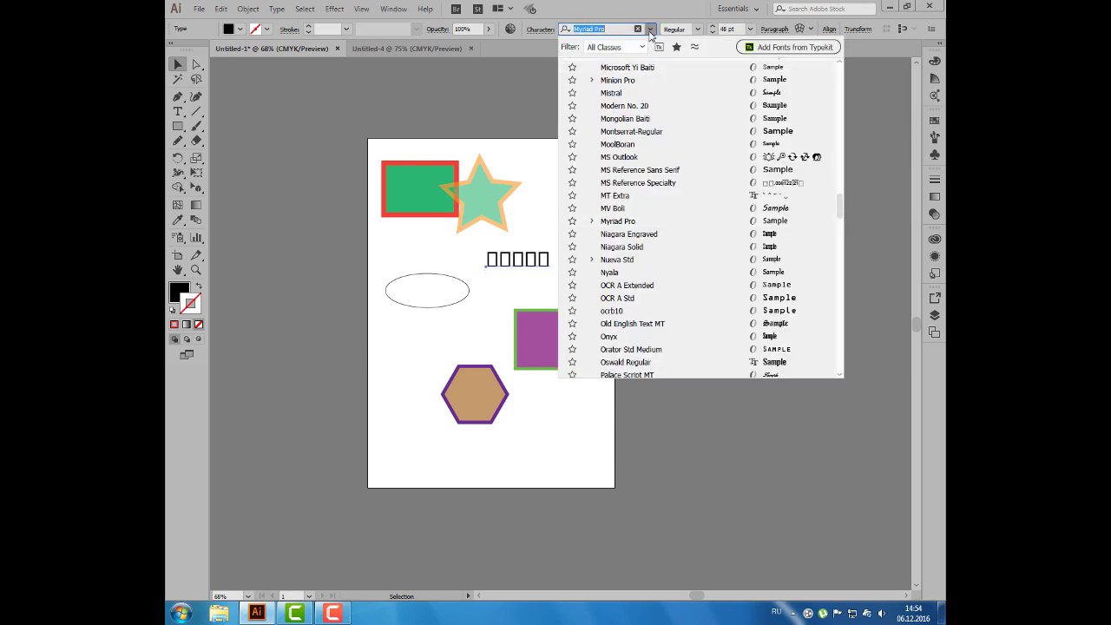
pyautogui.click(649, 31)
pyautogui.click(698, 29)
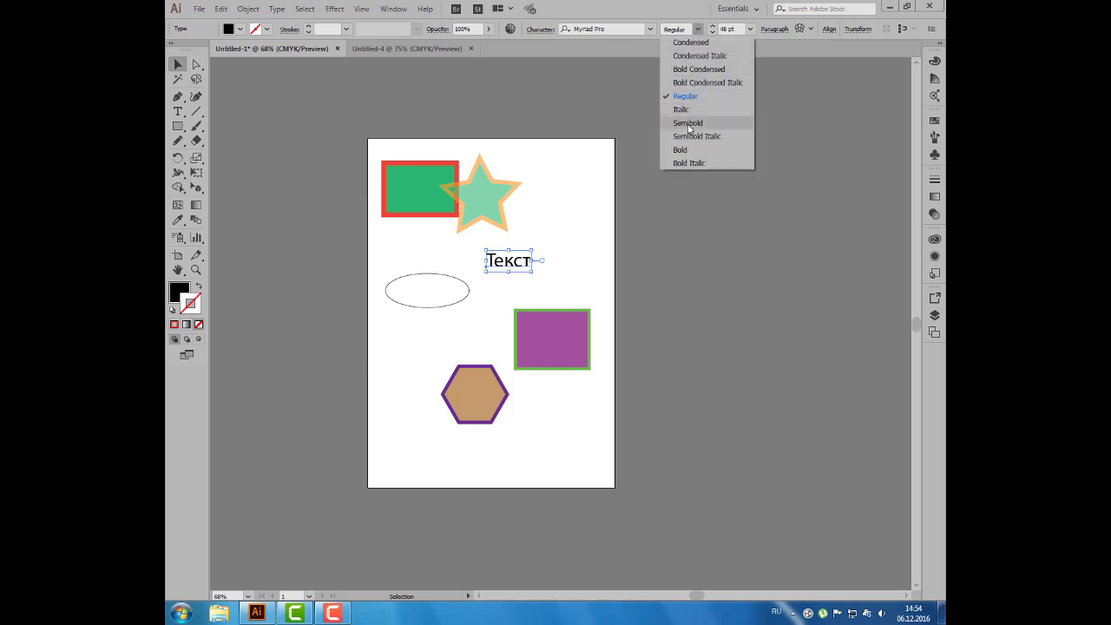
pyautogui.click(690, 150)
pyautogui.click(751, 29)
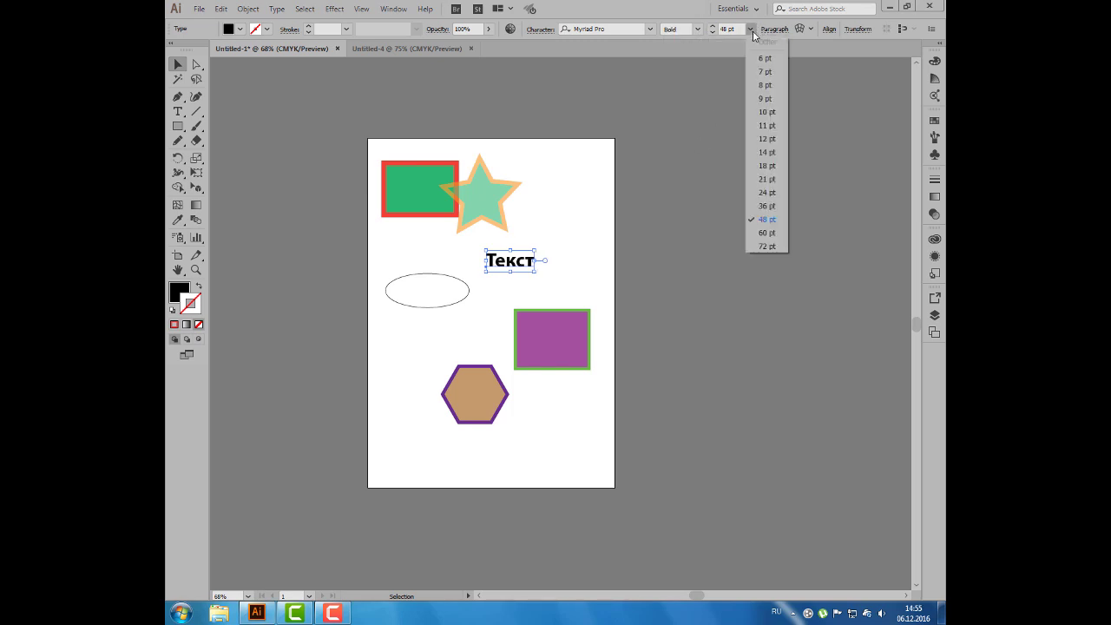
pyautogui.click(767, 232)
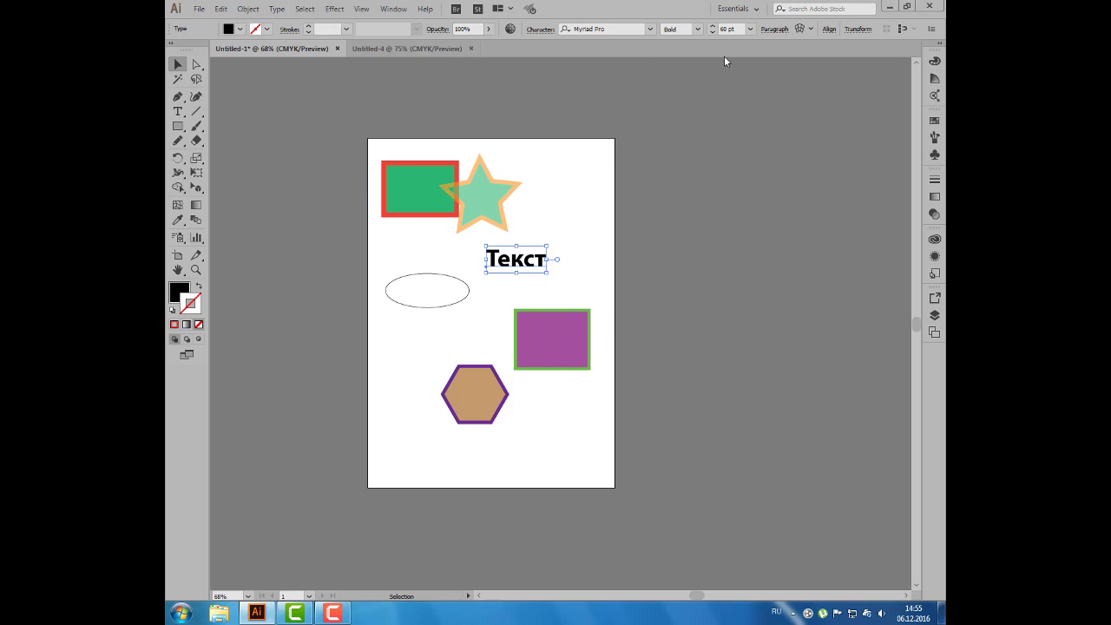
pyautogui.click(583, 140)
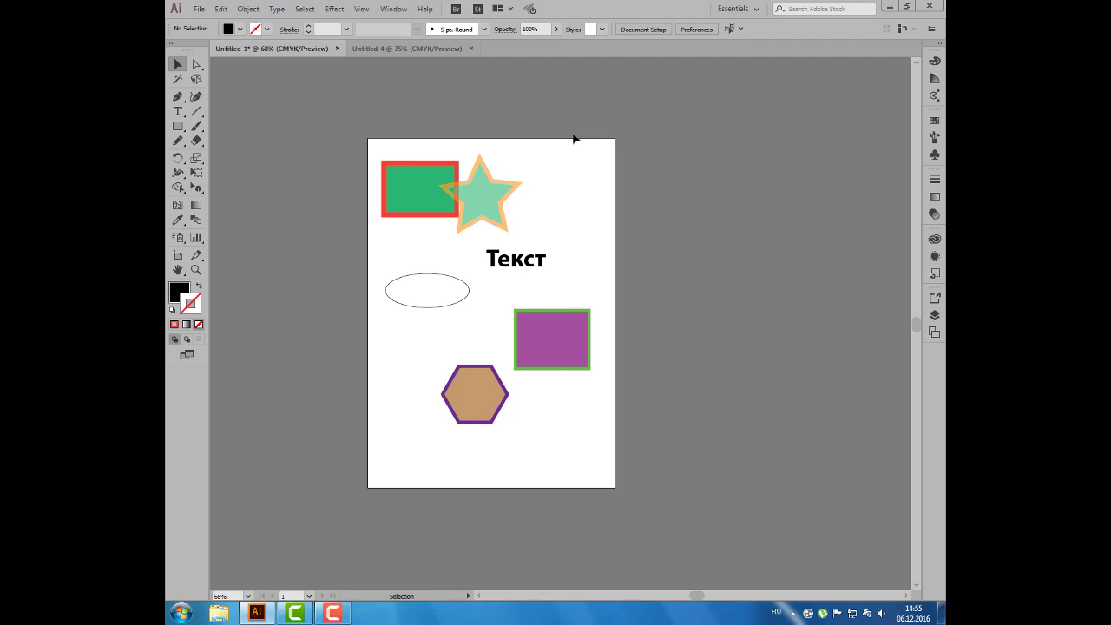
pyautogui.click(390, 10)
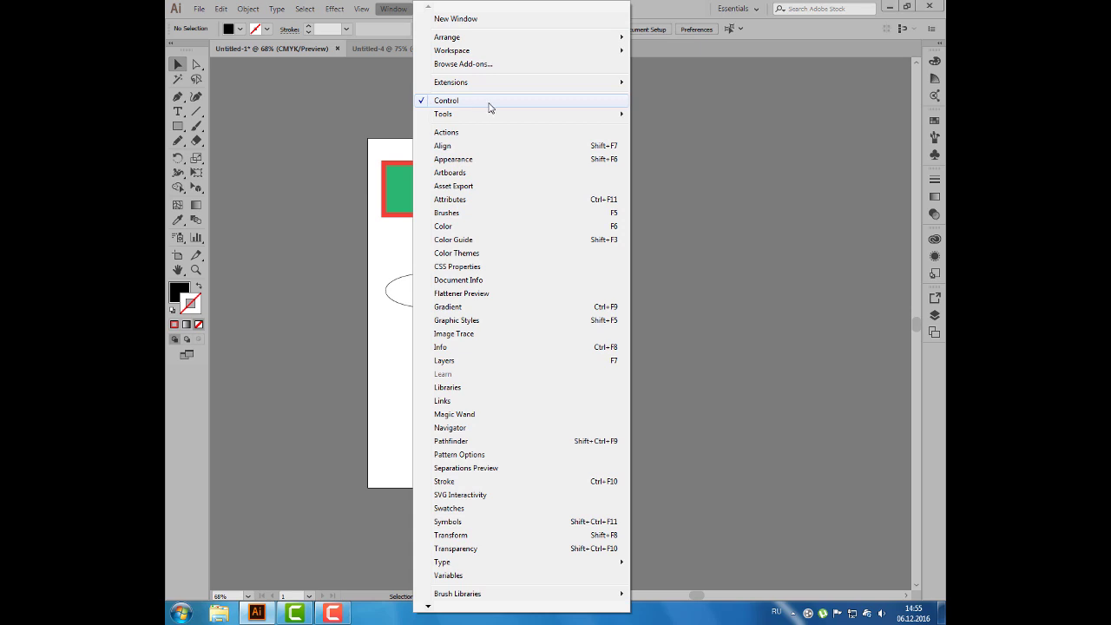
pyautogui.click(488, 102)
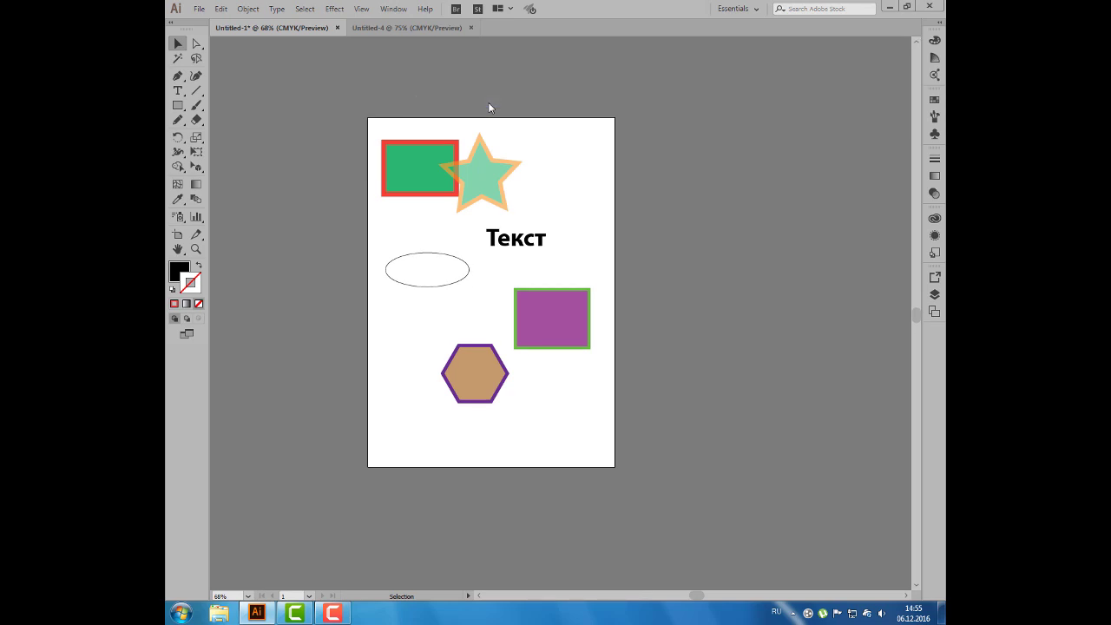
pyautogui.click(397, 10)
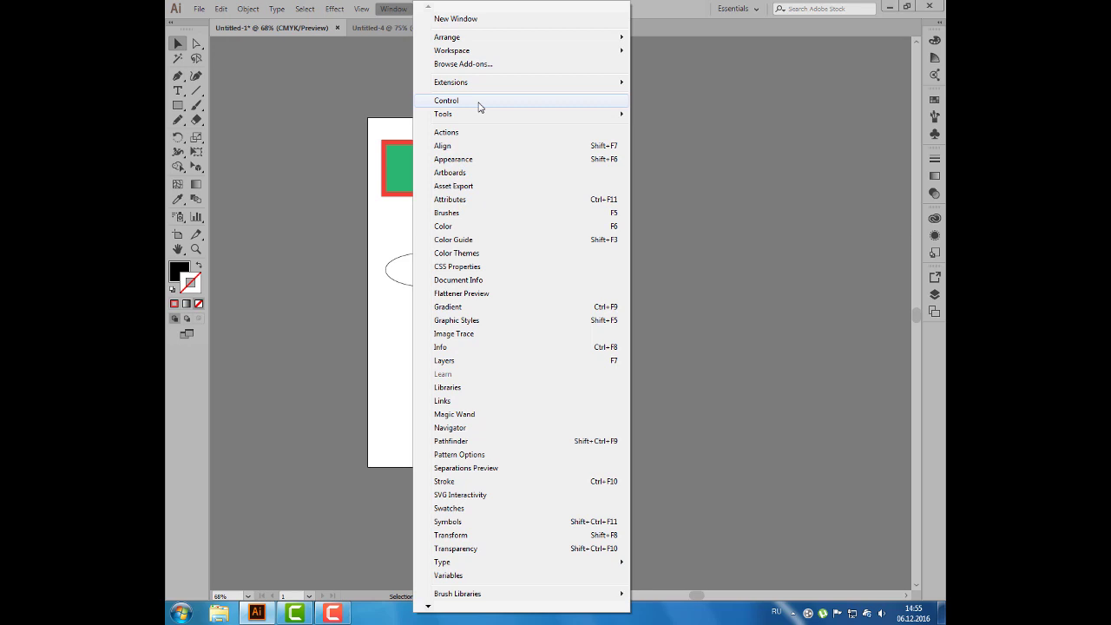
pyautogui.click(479, 102)
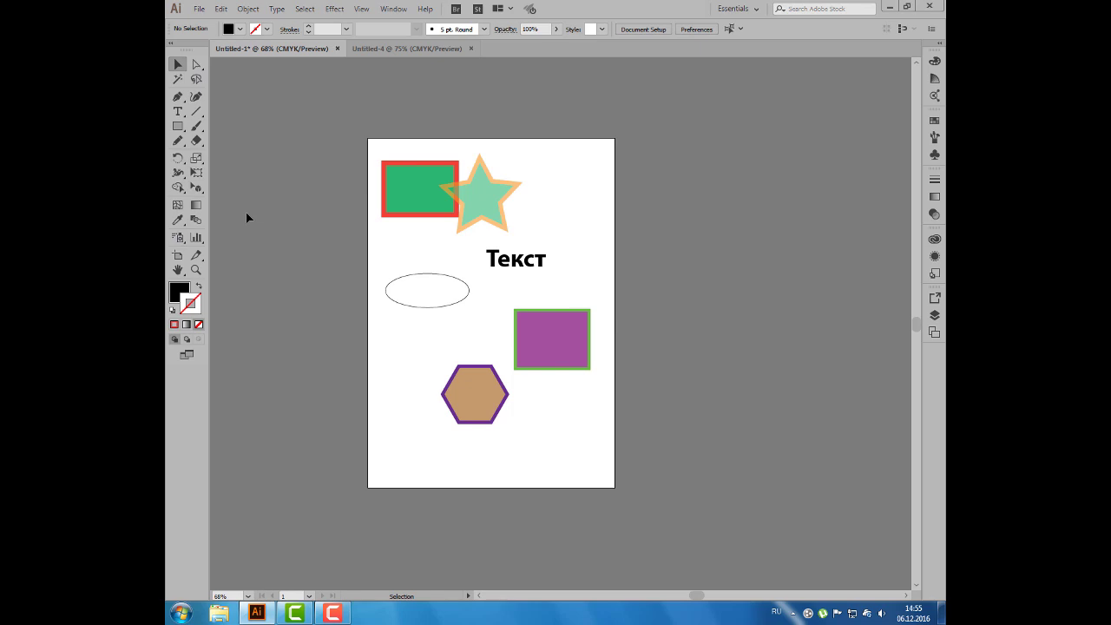
pyautogui.click(169, 50)
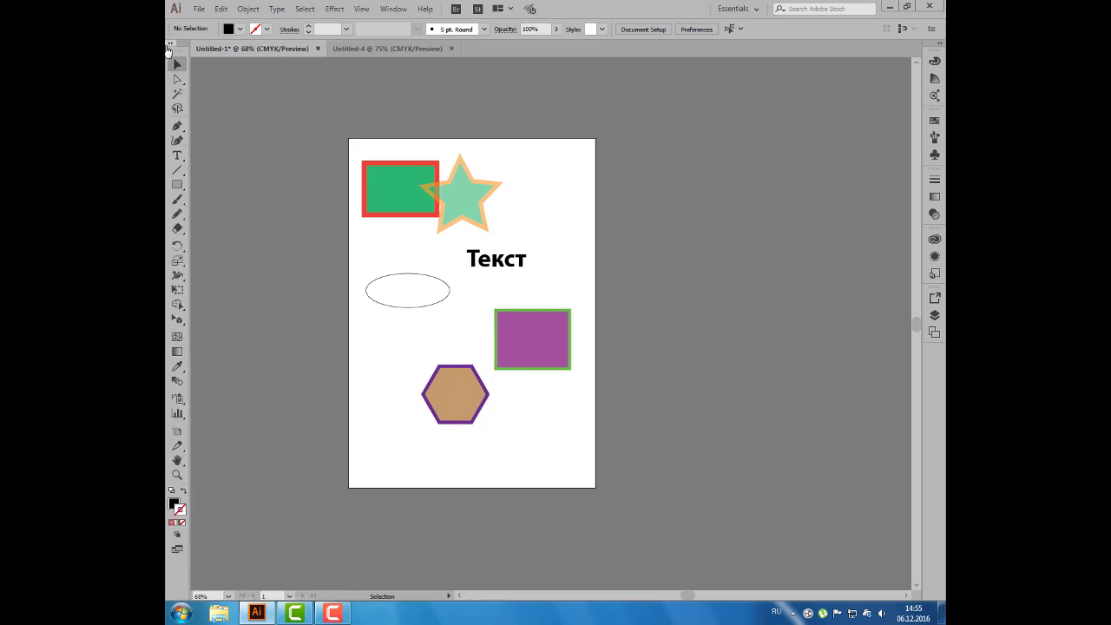
pyautogui.click(169, 44)
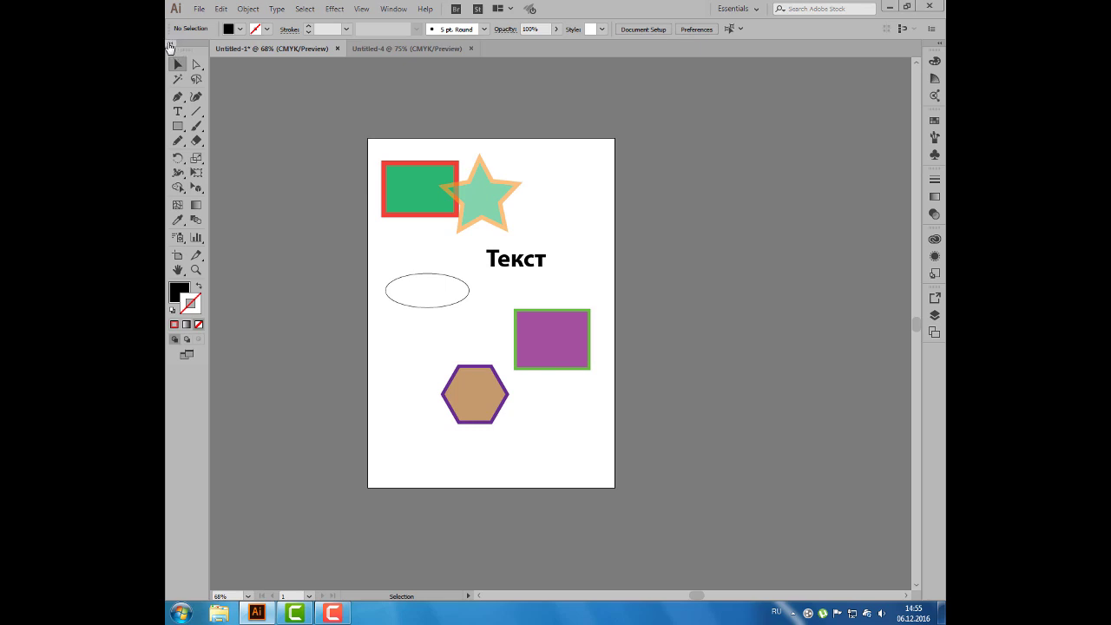
pyautogui.click(171, 44)
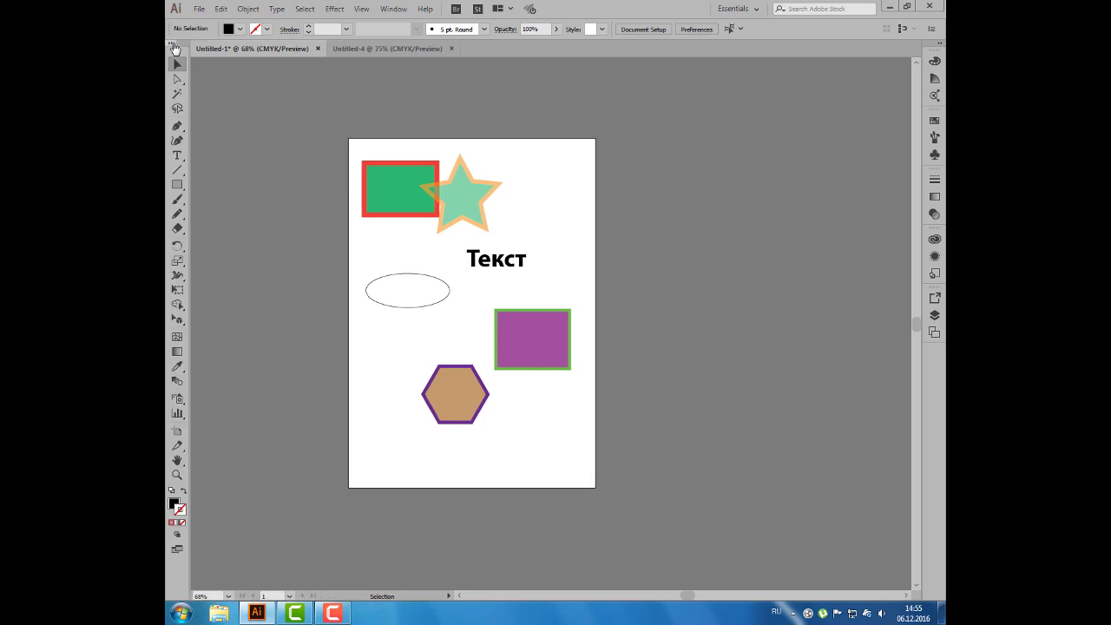
pyautogui.click(172, 44)
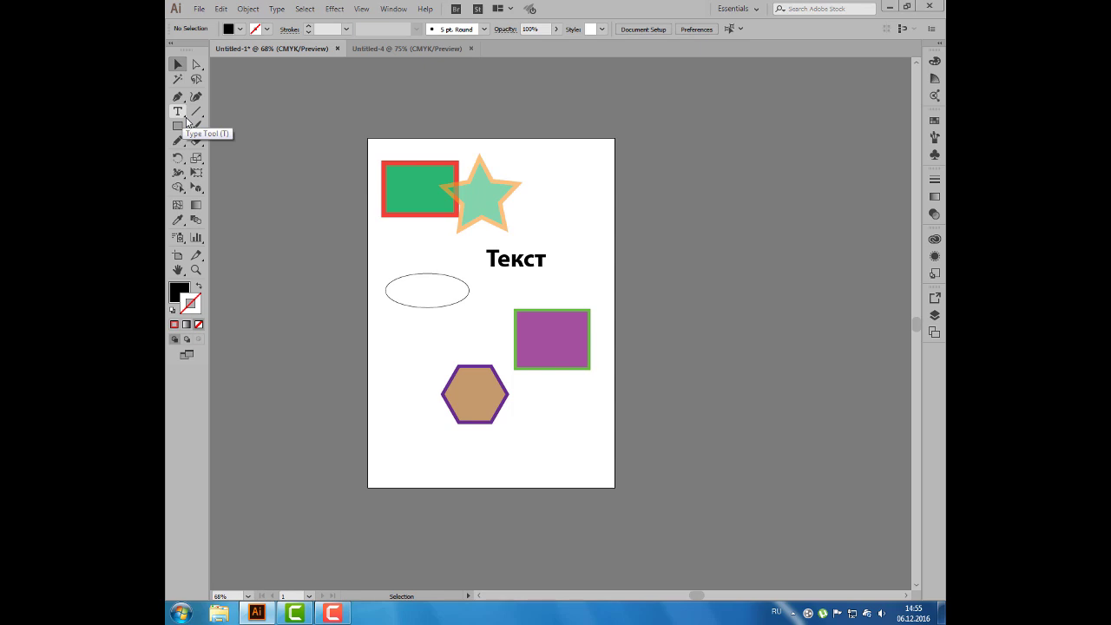
pyautogui.click(186, 121)
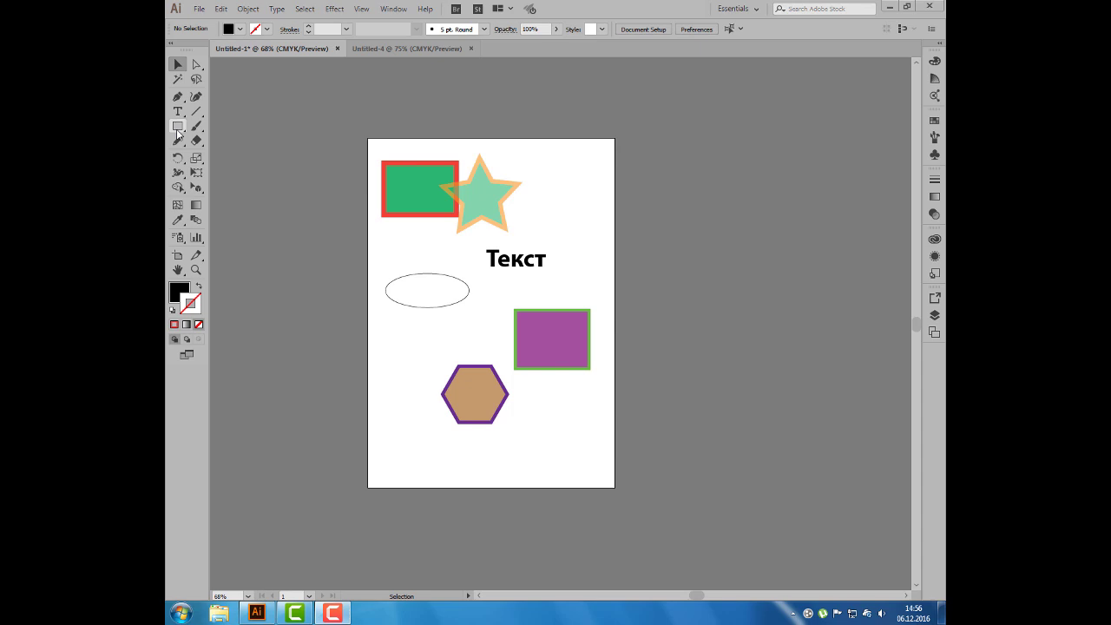
# - Draw a tall ellipse at the page's top right with the Ellipse tool
pyautogui.click(177, 131)
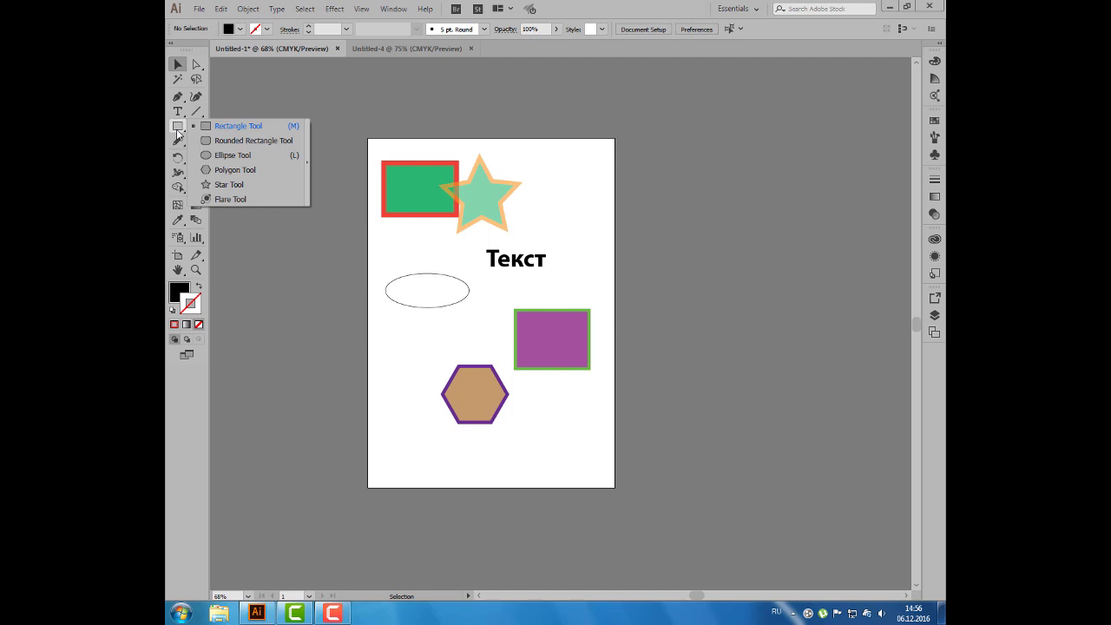
pyautogui.click(230, 163)
pyautogui.moveTo(552, 158); pyautogui.dragTo(583, 244)
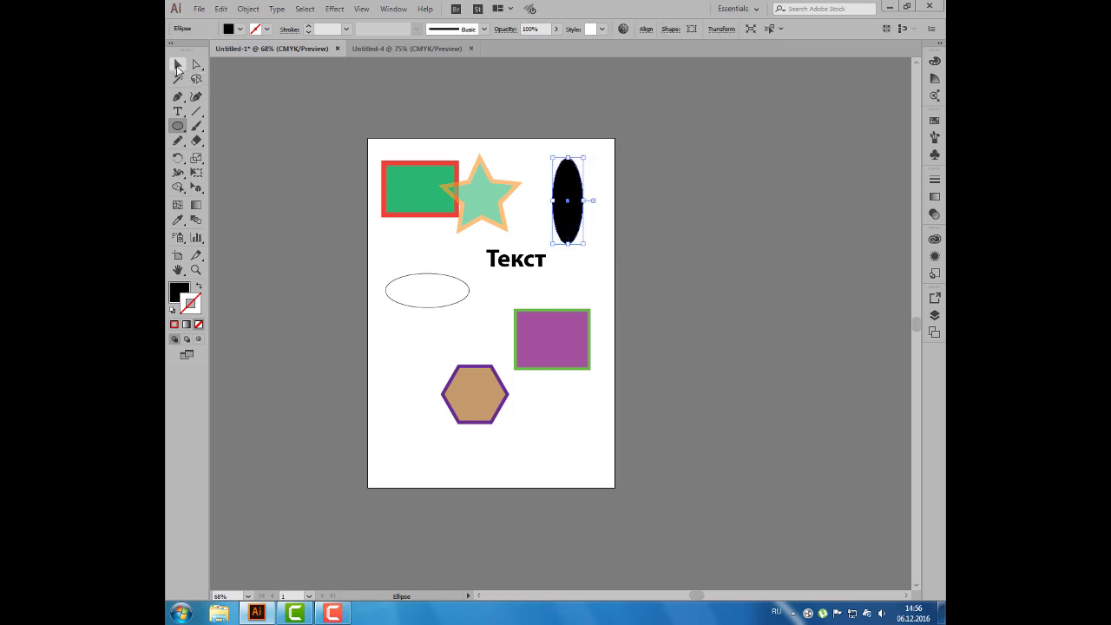
pyautogui.click(178, 67)
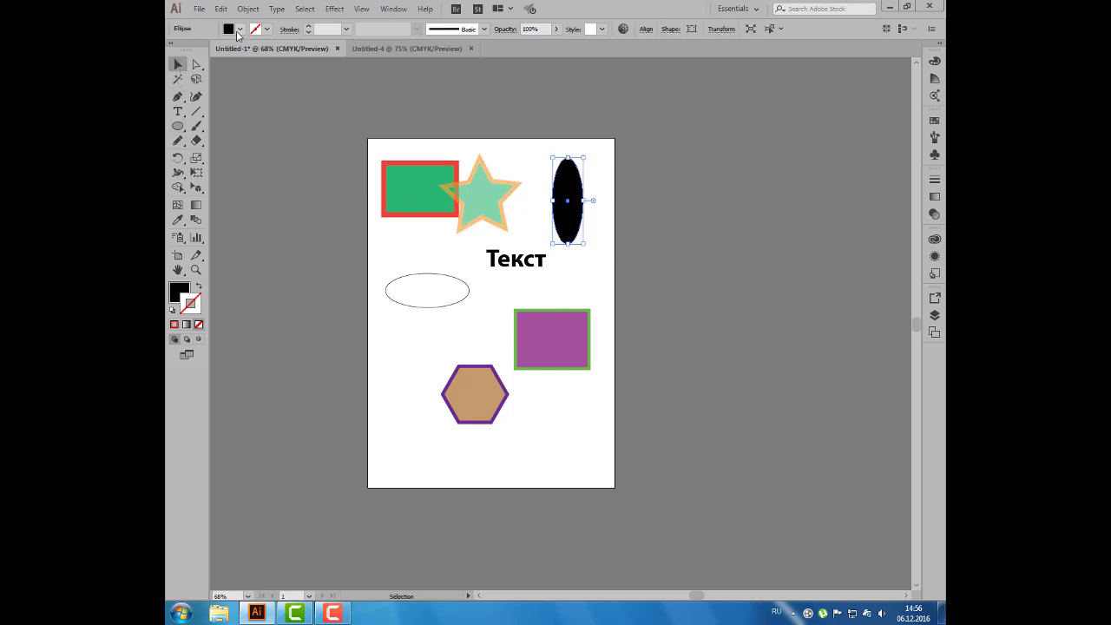
# - Give the ellipse a tan fill and a 9 pt dark brown outline
pyautogui.click(239, 30)
pyautogui.click(204, 67)
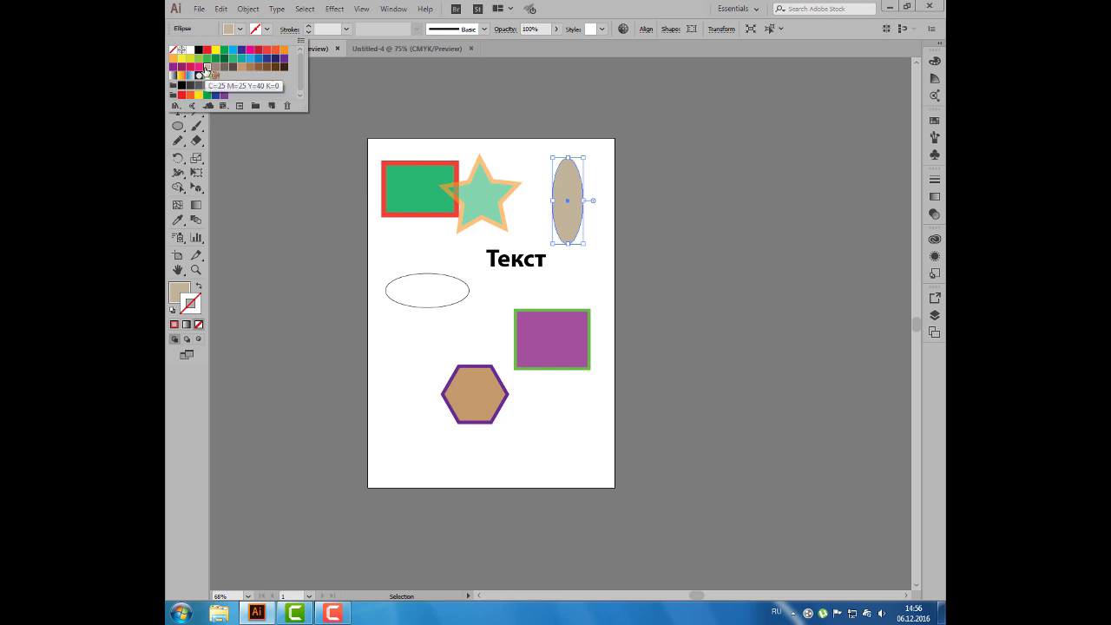
pyautogui.click(266, 69)
pyautogui.click(310, 26)
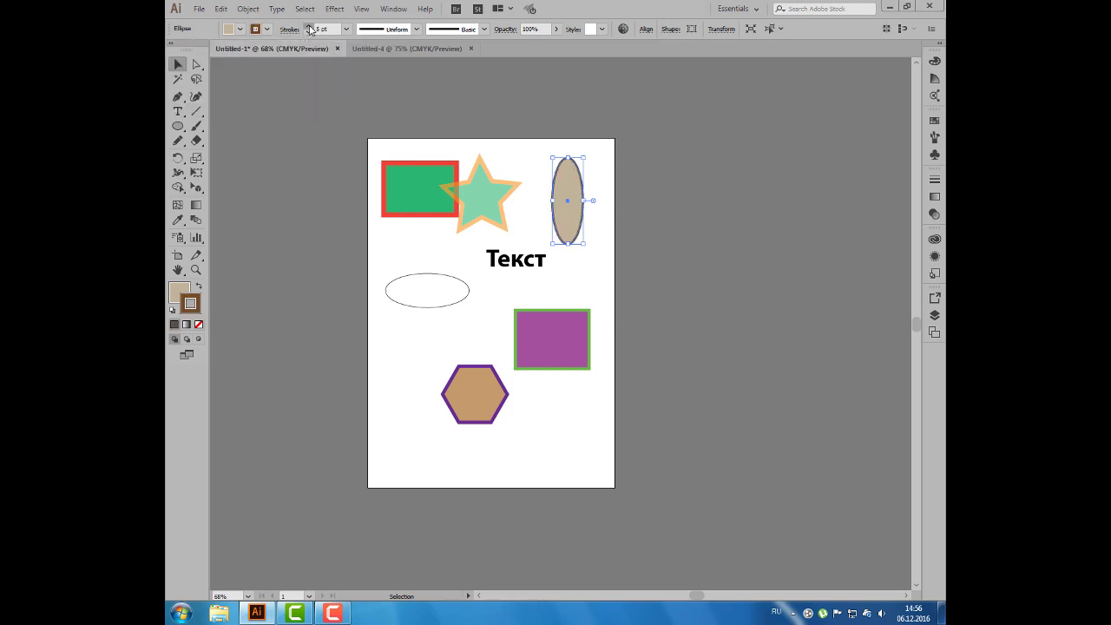
pyautogui.click(308, 26)
pyautogui.click(308, 26)
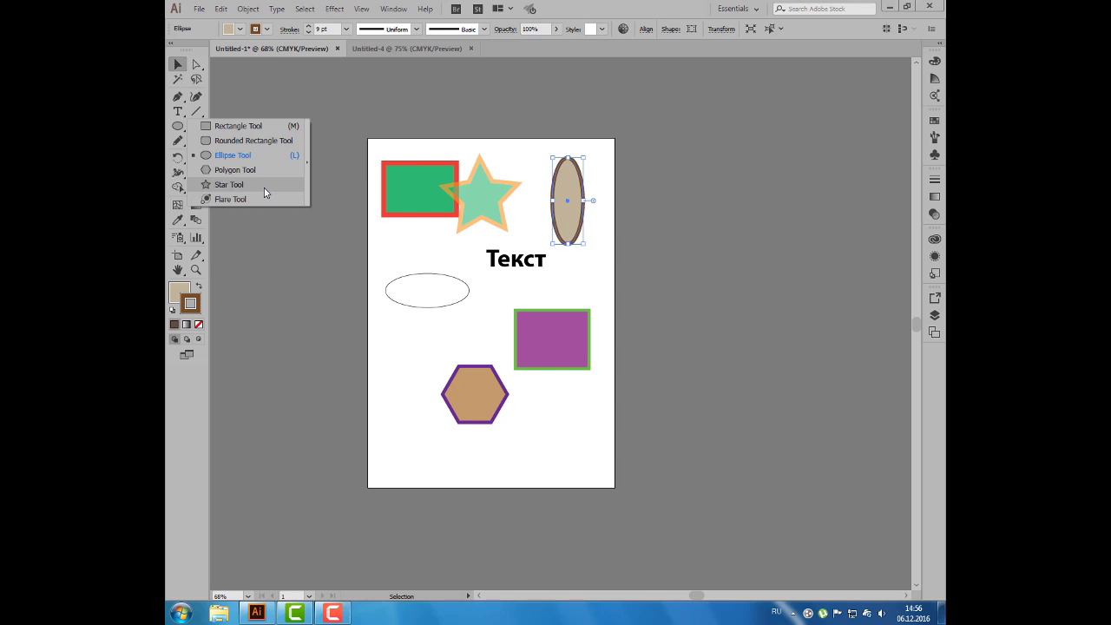
pyautogui.moveTo(266, 192); pyautogui.dragTo(182, 128)
pyautogui.click(181, 129)
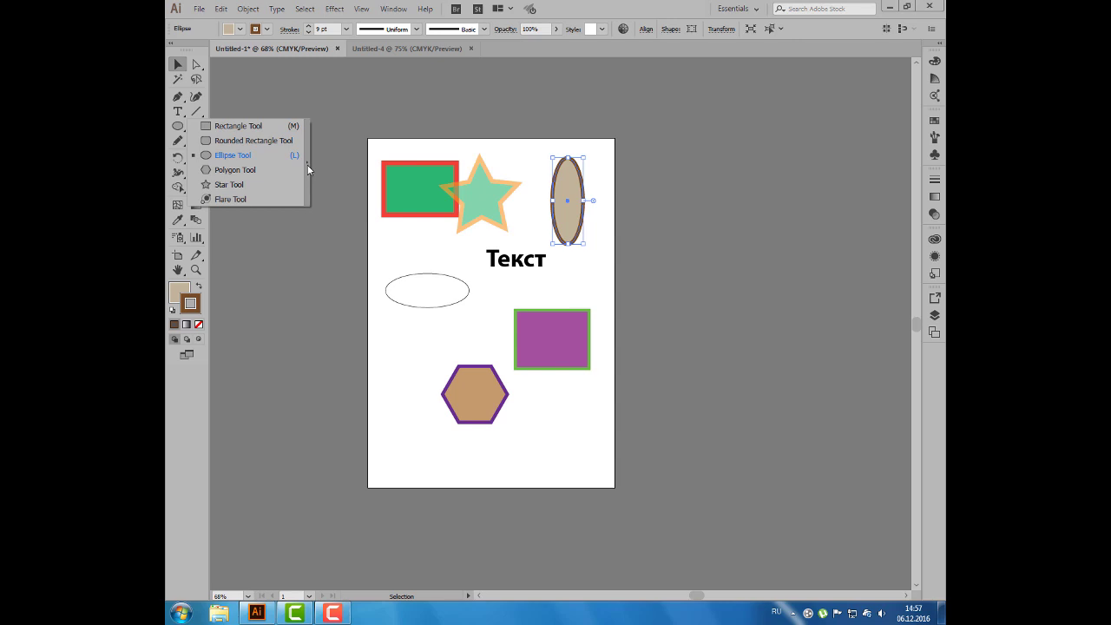
# - Tear off the shape tools as a floating panel and draw a hexagon below the ellipse
pyautogui.click(308, 169)
pyautogui.moveTo(255, 138); pyautogui.dragTo(490, 96)
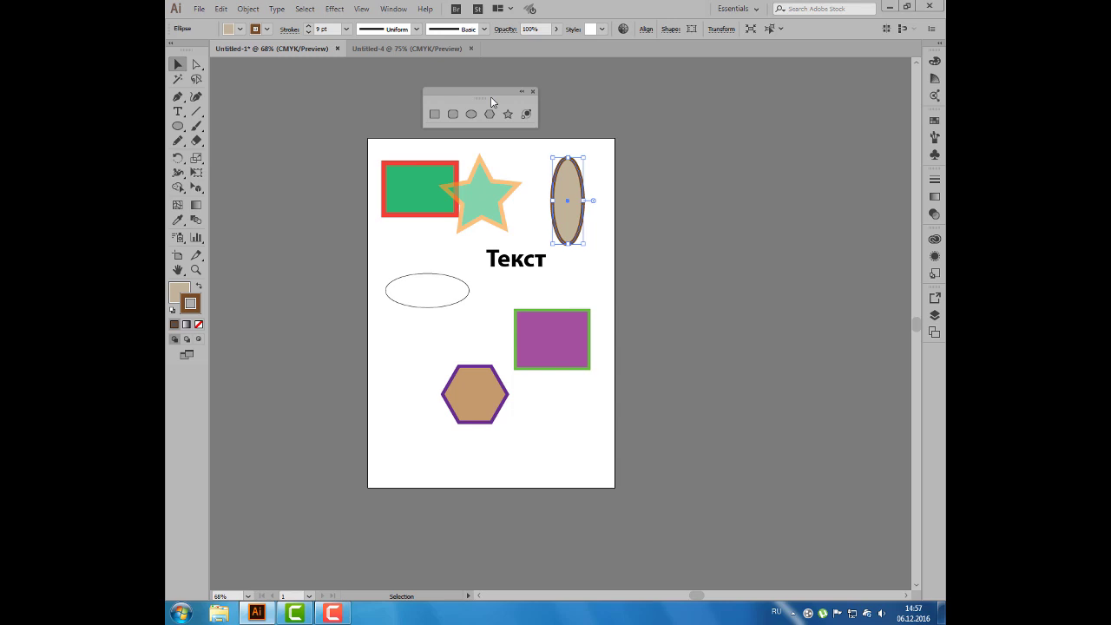
pyautogui.click(489, 114)
pyautogui.moveTo(412, 328); pyautogui.dragTo(438, 340)
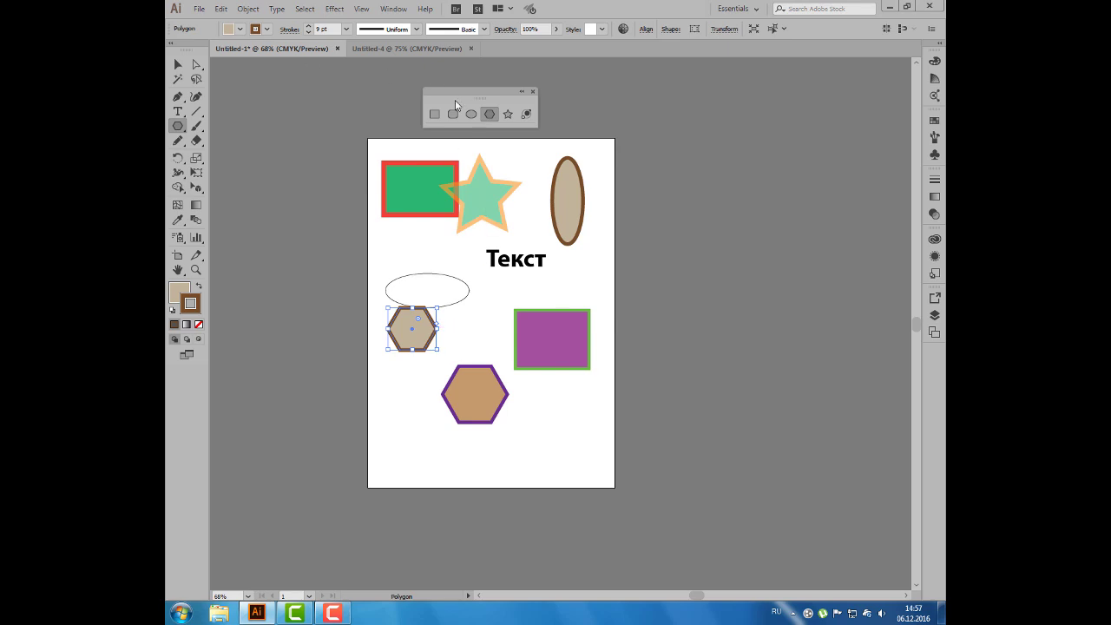
# - Draw a star below the purple rectangle, fill it cyan-blue, and close the floating shape panel
pyautogui.click(507, 114)
pyautogui.moveTo(554, 398); pyautogui.dragTo(580, 425)
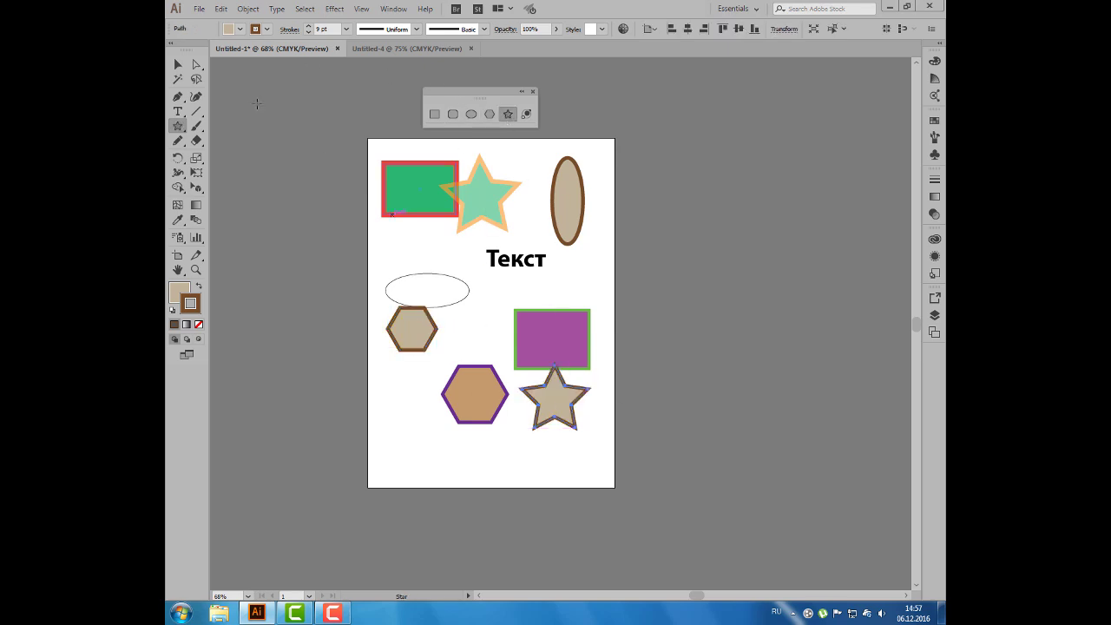
pyautogui.click(178, 64)
pyautogui.click(241, 30)
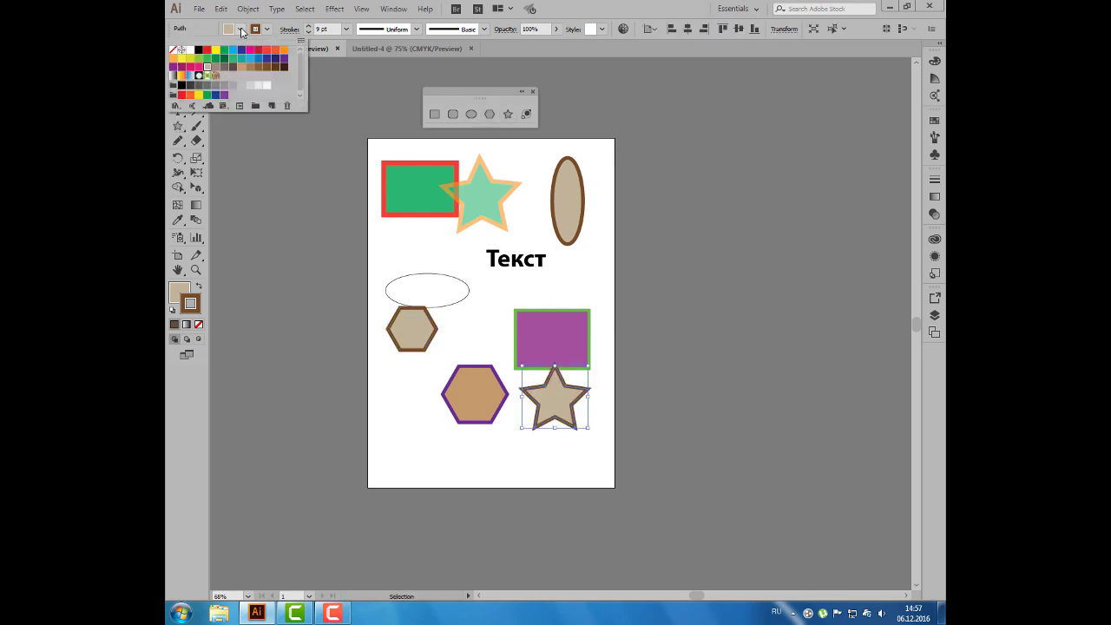
pyautogui.click(241, 50)
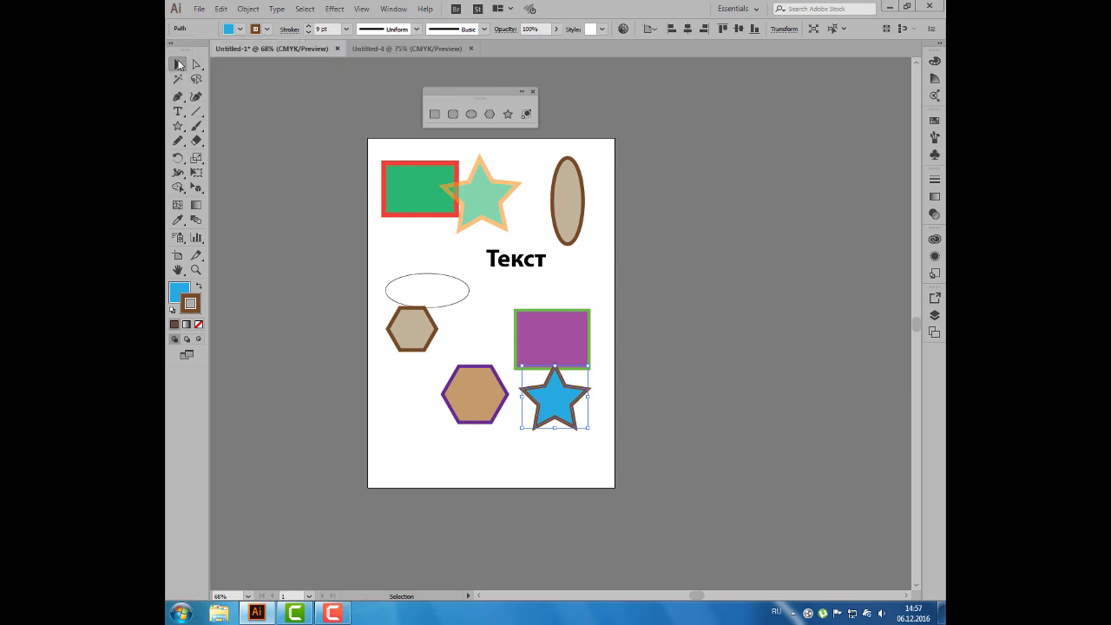
pyautogui.moveTo(516, 100); pyautogui.dragTo(368, 92)
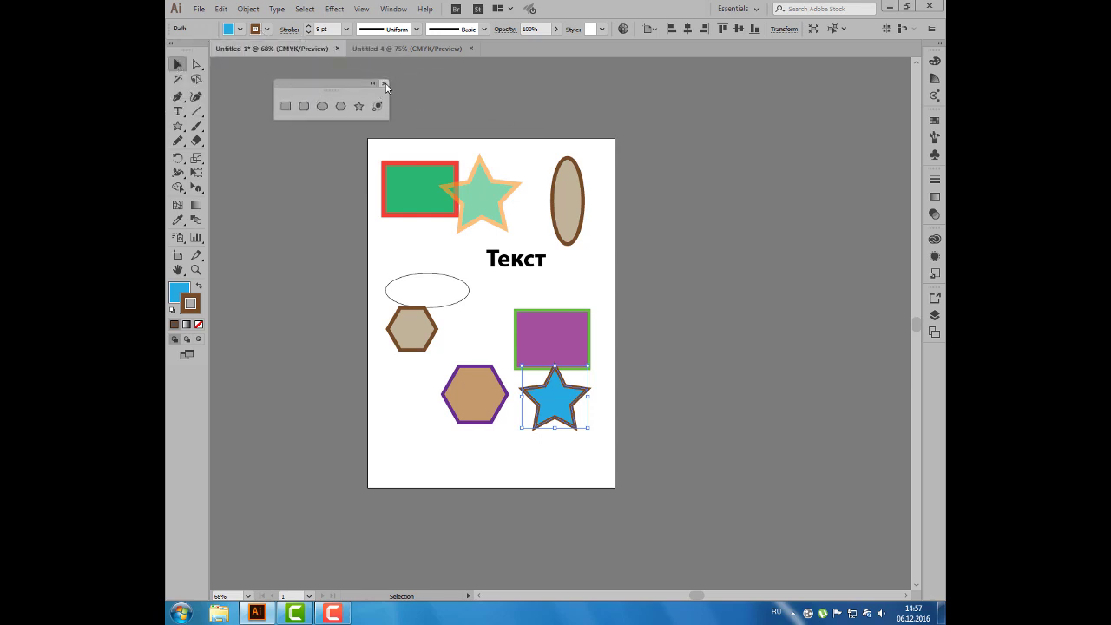
pyautogui.click(384, 84)
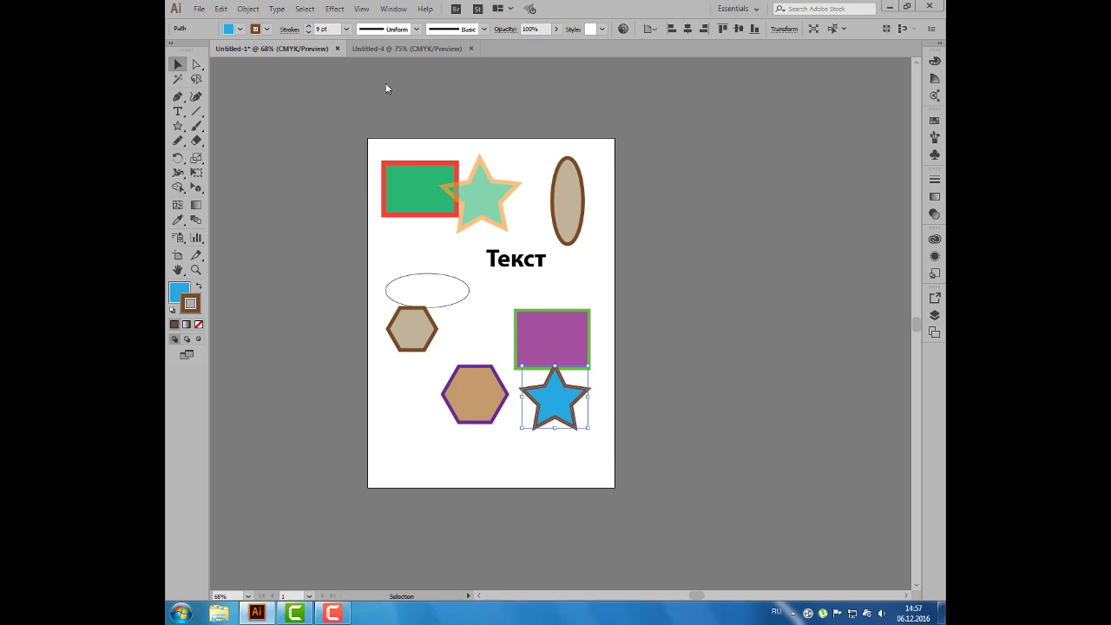
# - Move the purple rectangle up a little and nudge the blue star left and down
pyautogui.click(179, 126)
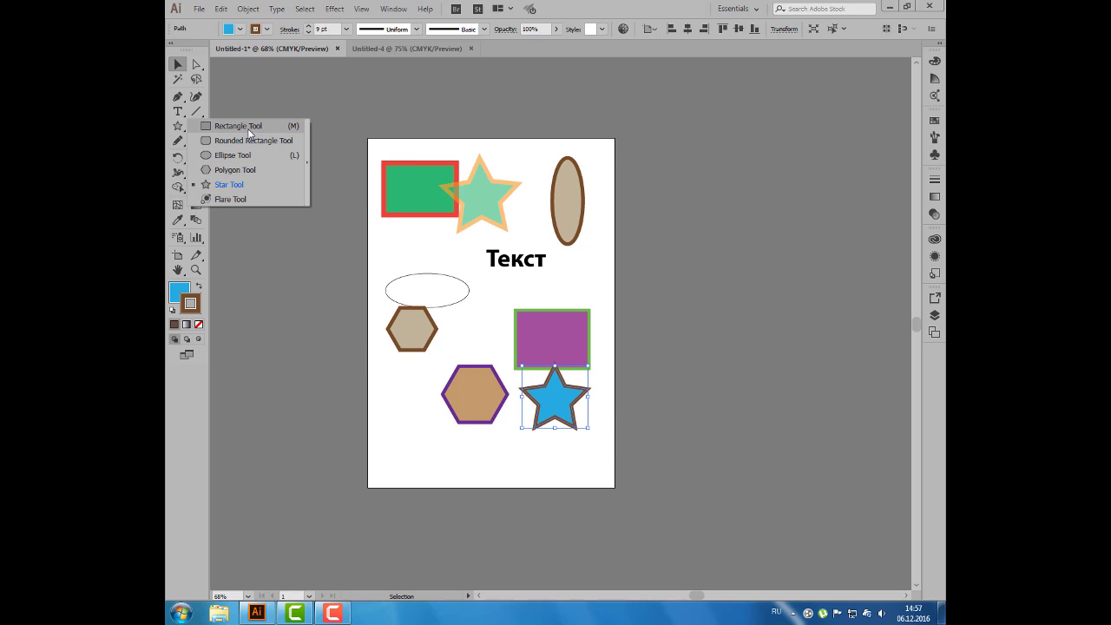
pyautogui.click(248, 130)
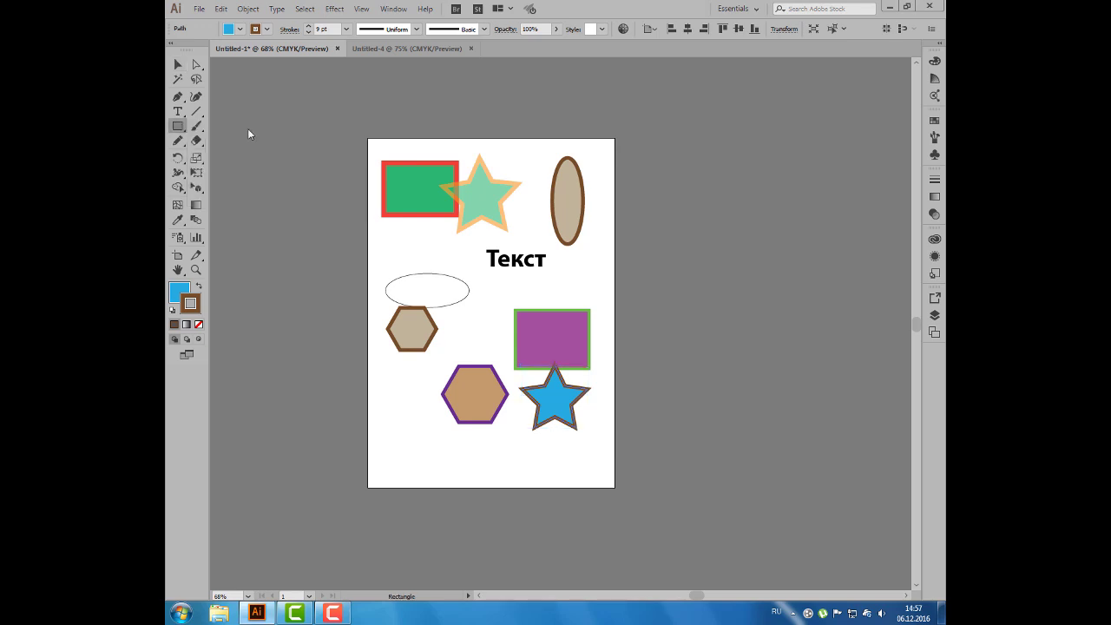
pyautogui.moveTo(553, 343); pyautogui.dragTo(557, 317)
pyautogui.keyDown('ctrl'); pyautogui.click(559, 396); pyautogui.keyUp('ctrl')
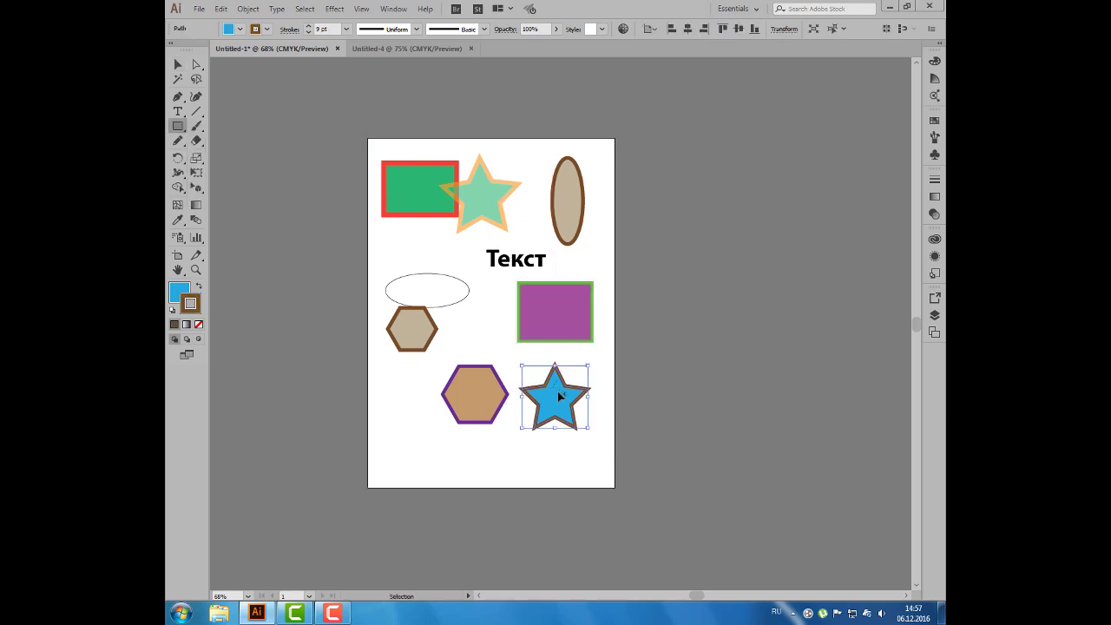
pyautogui.moveTo(559, 396); pyautogui.dragTo(549, 405)
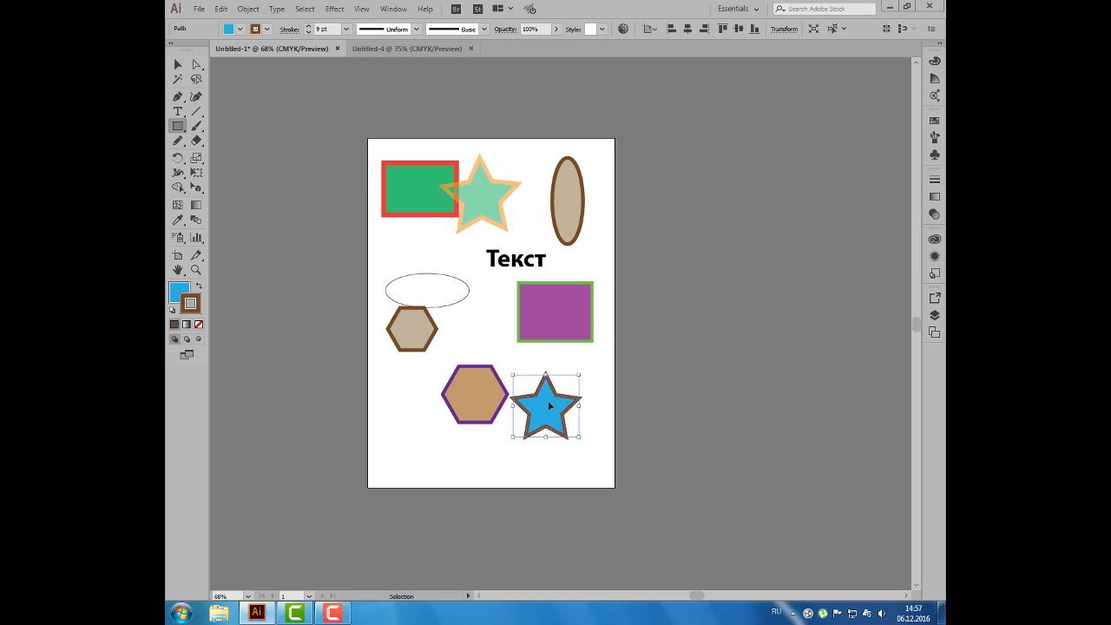
# - Nudge the blue star back up-right and make the fill colour the active one again
pyautogui.click(237, 29)
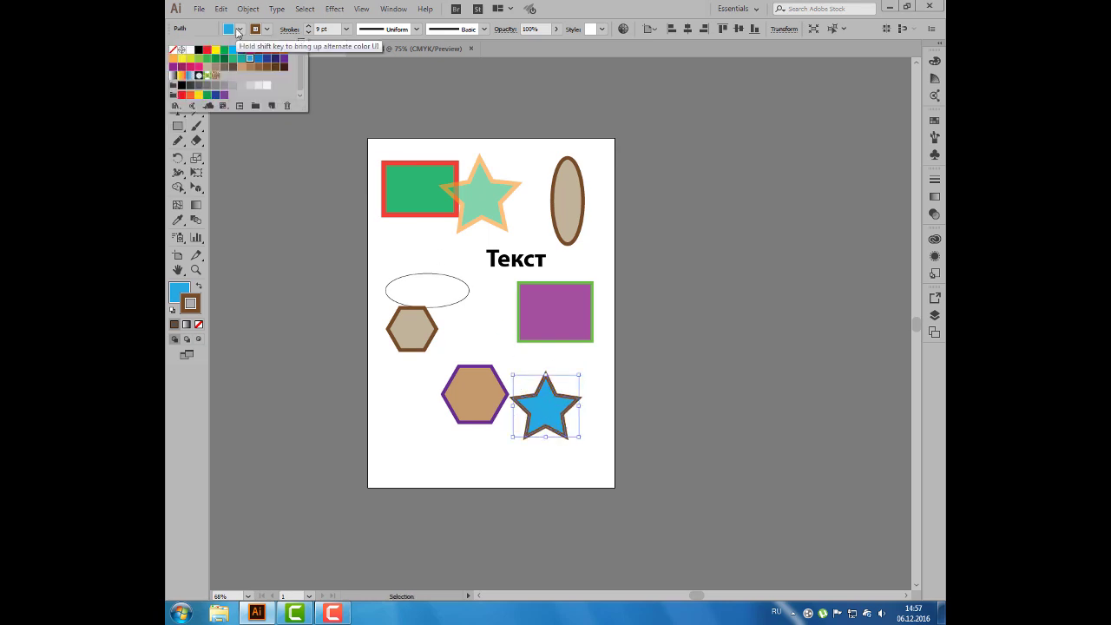
pyautogui.press('Escape')
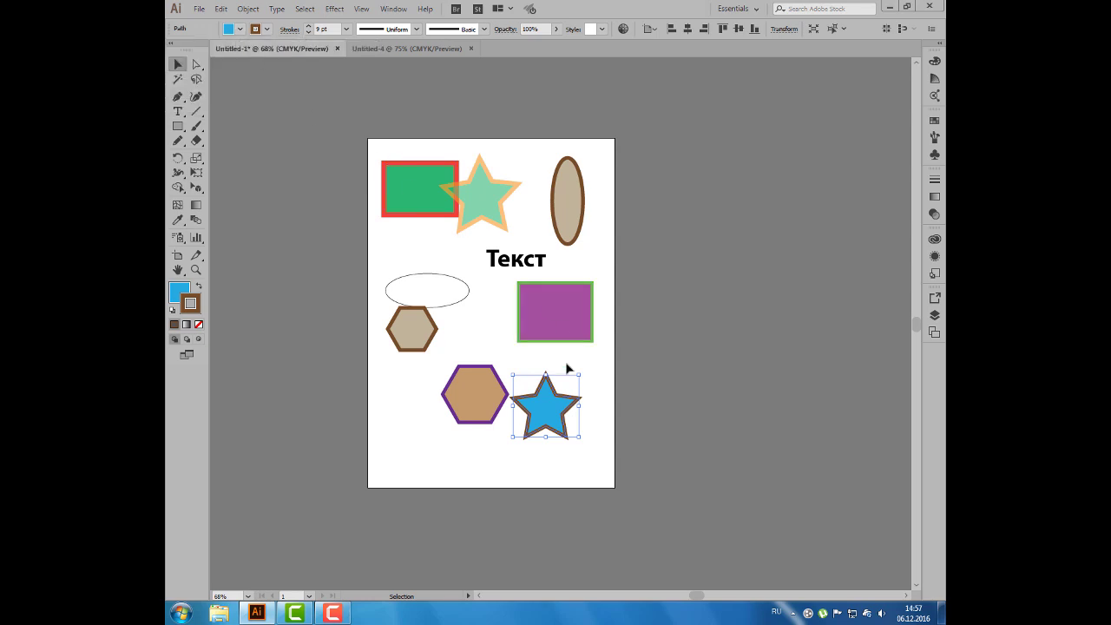
pyautogui.click(193, 300)
pyautogui.moveTo(545, 413); pyautogui.dragTo(556, 402)
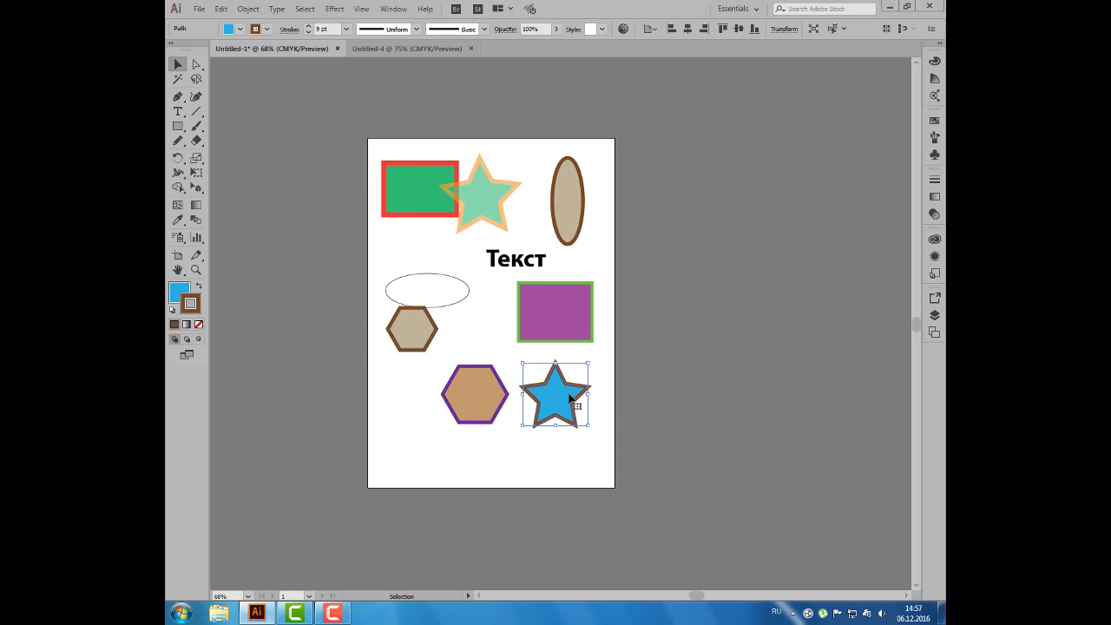
pyautogui.click(177, 292)
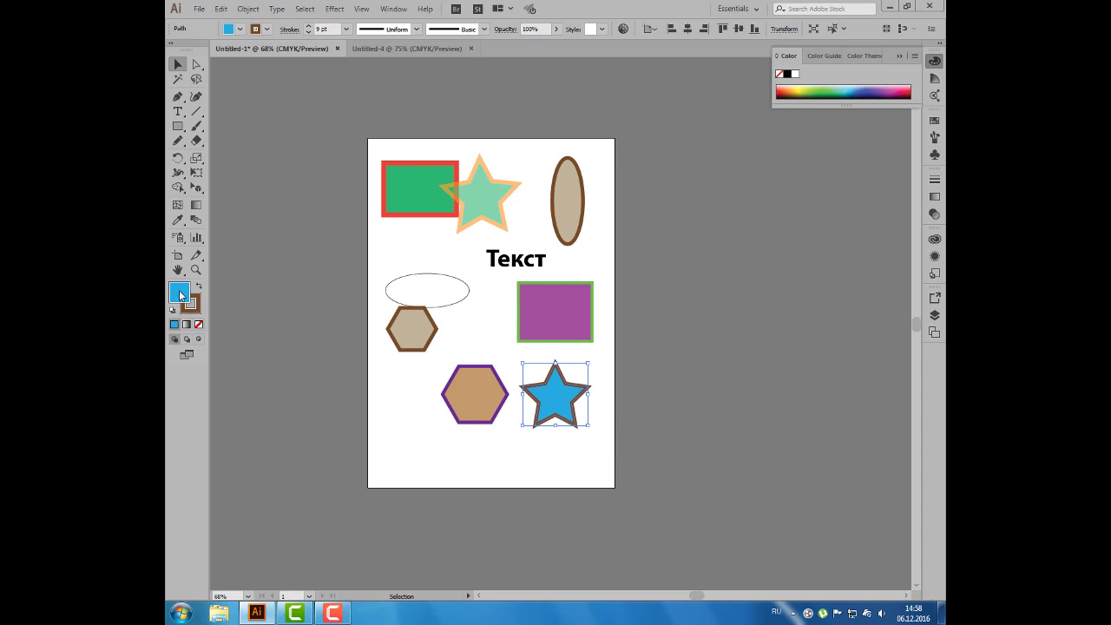
# - In the Color Picker, move the hue to purple and apply pale lavender C9BBEF as the star's fill
pyautogui.doubleClick(181, 296)
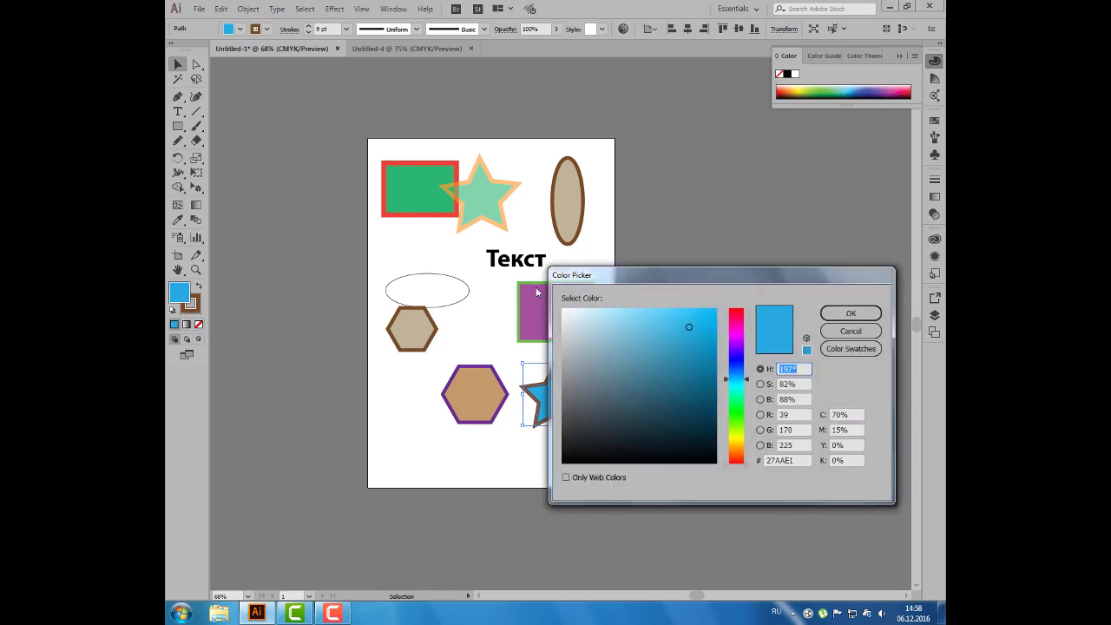
pyautogui.moveTo(574, 279); pyautogui.dragTo(622, 207)
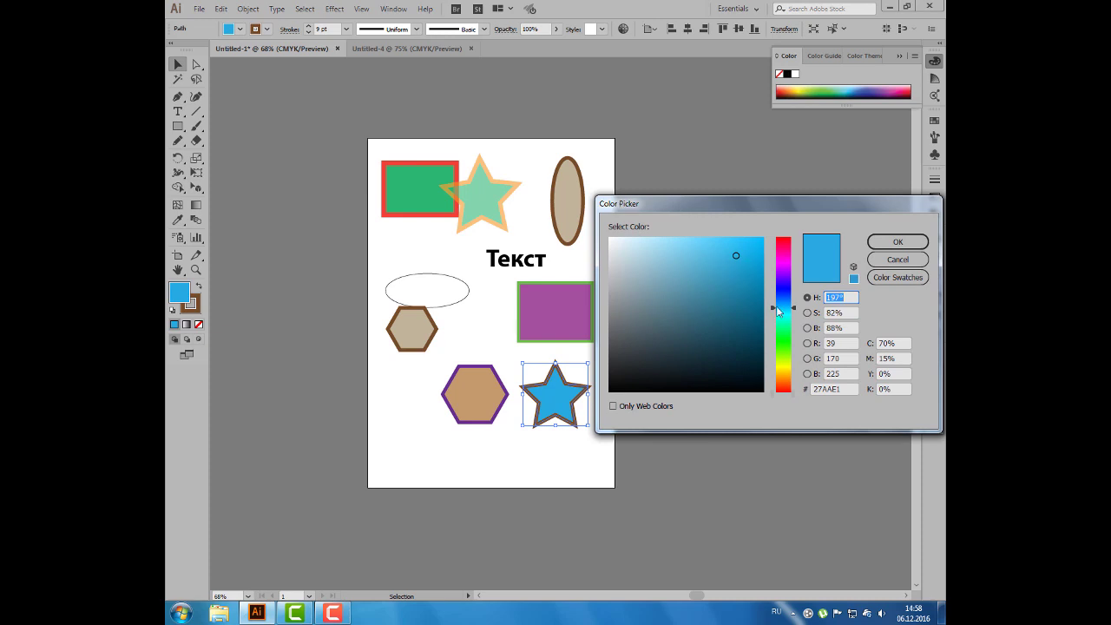
pyautogui.moveTo(785, 393); pyautogui.dragTo(784, 249)
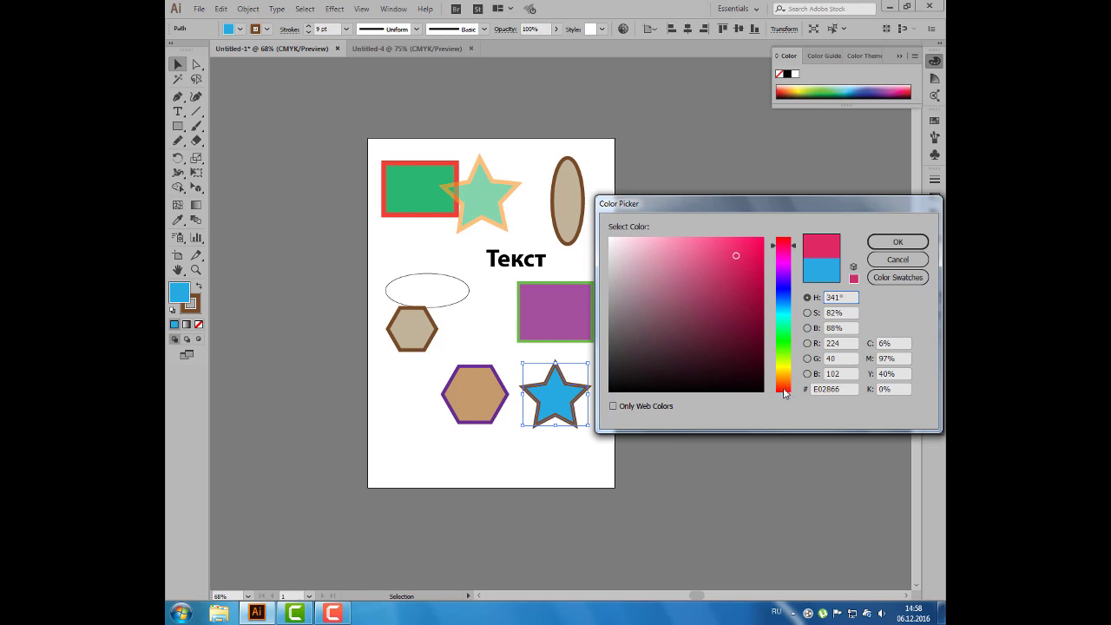
pyautogui.moveTo(782, 244)
pyautogui.mouseDown()
pyautogui.moveTo(787, 371)
pyautogui.moveTo(788, 242)
pyautogui.mouseUp()
pyautogui.click(788, 388)
pyautogui.moveTo(782, 367); pyautogui.dragTo(784, 272)
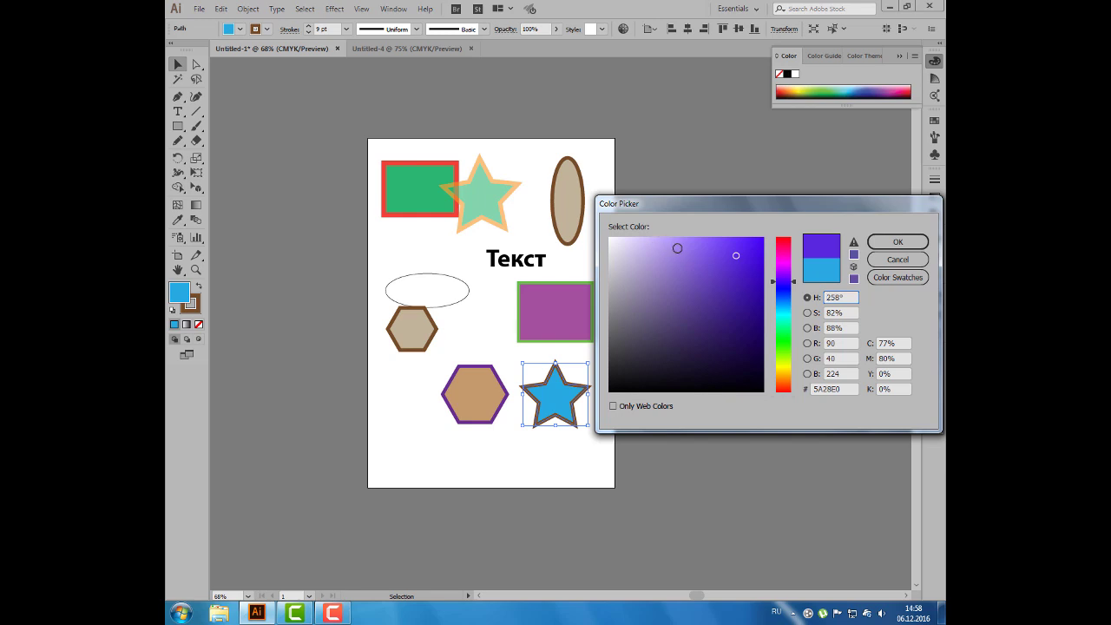
pyautogui.moveTo(676, 248); pyautogui.dragTo(643, 246)
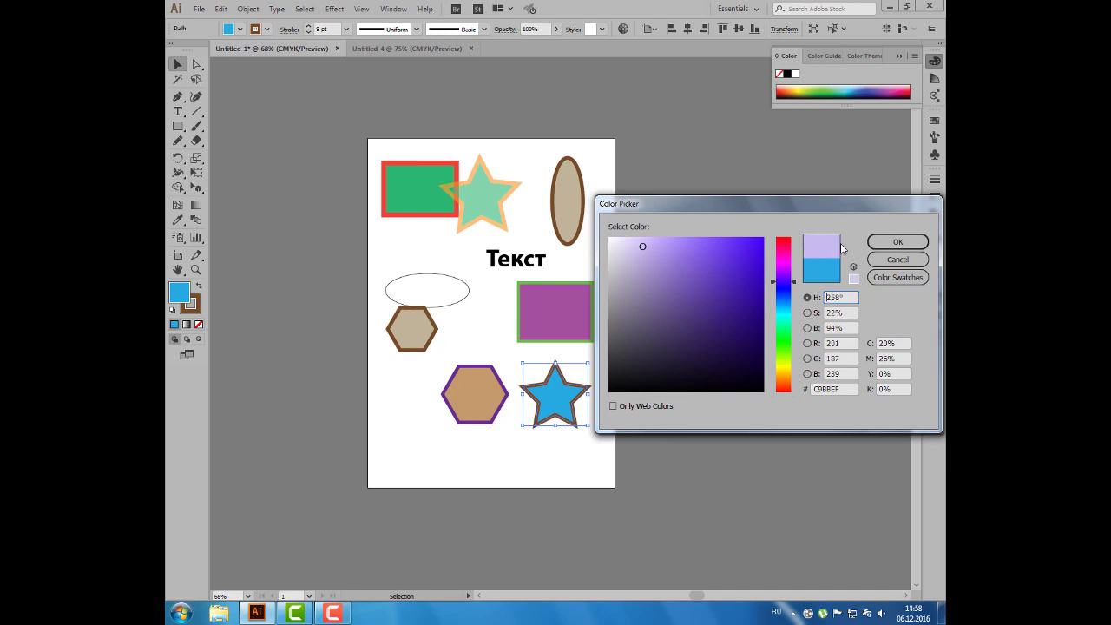
pyautogui.click(898, 241)
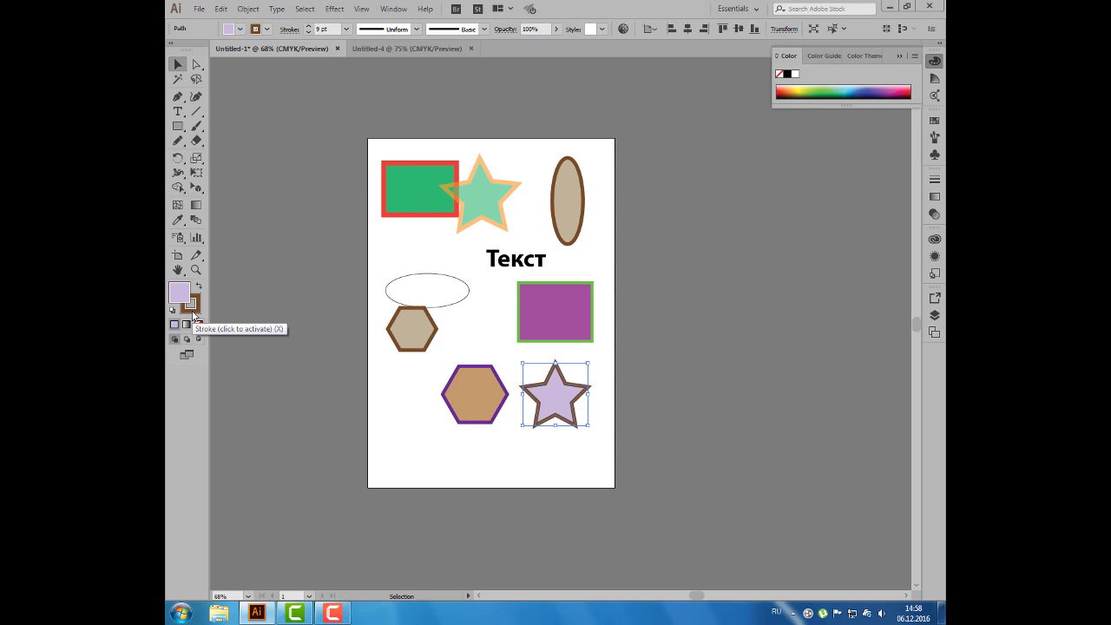
# - Pick light orange F49A56 in the Color Picker for the star's outline
pyautogui.doubleClick(191, 304)
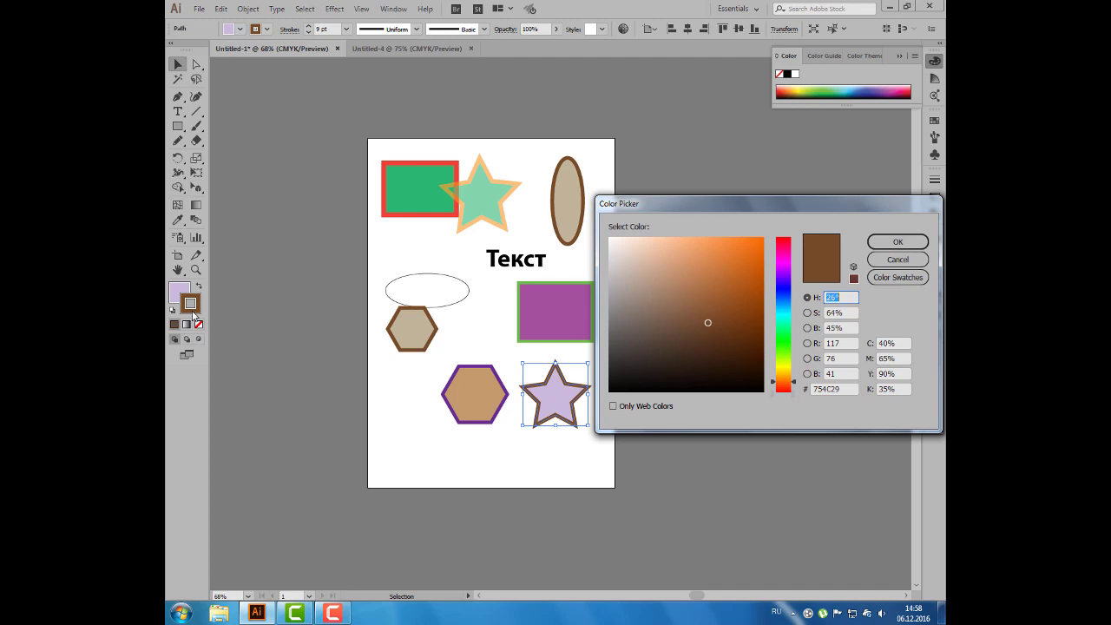
pyautogui.moveTo(705, 293)
pyautogui.mouseDown()
pyautogui.moveTo(678, 250)
pyautogui.moveTo(694, 249)
pyautogui.mouseUp()
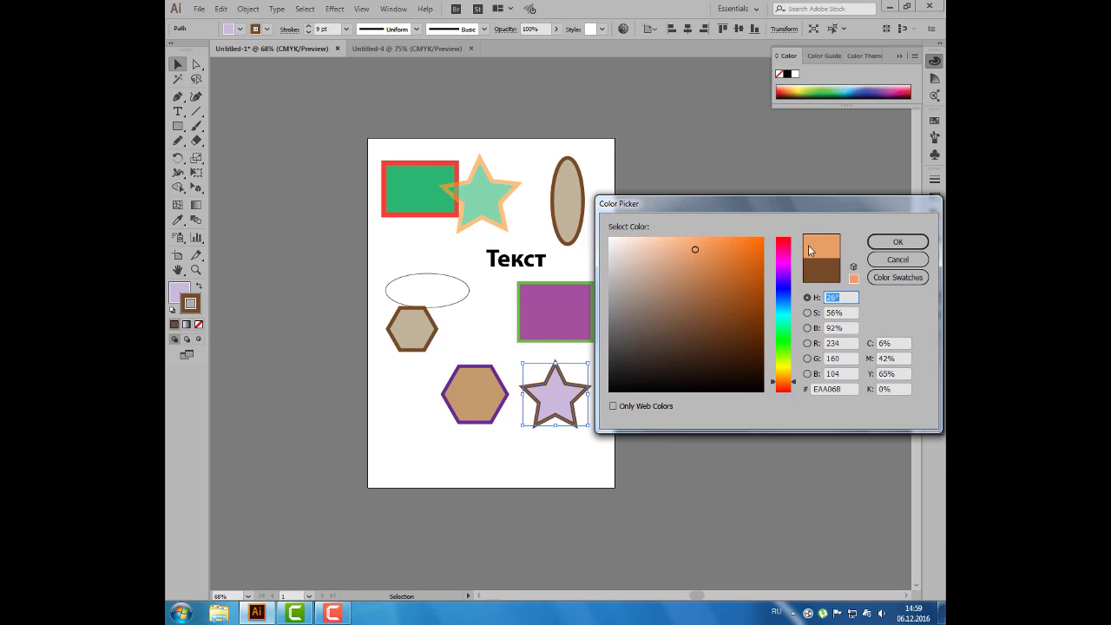
pyautogui.click(897, 244)
pyautogui.moveTo(697, 249); pyautogui.dragTo(709, 243)
pyautogui.click(897, 242)
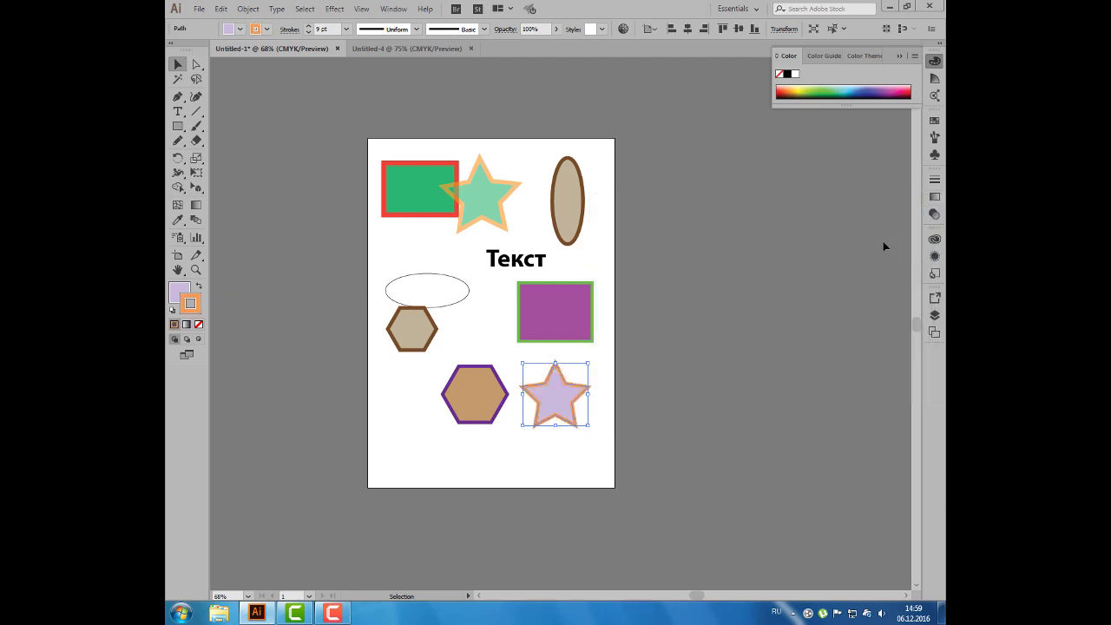
# - Zoom in on the star and swap its fill and stroke back and forth, ending lavender fill, orange outline
pyautogui.scroll(1, 694, 423)
pyautogui.scroll(1, 694, 423)
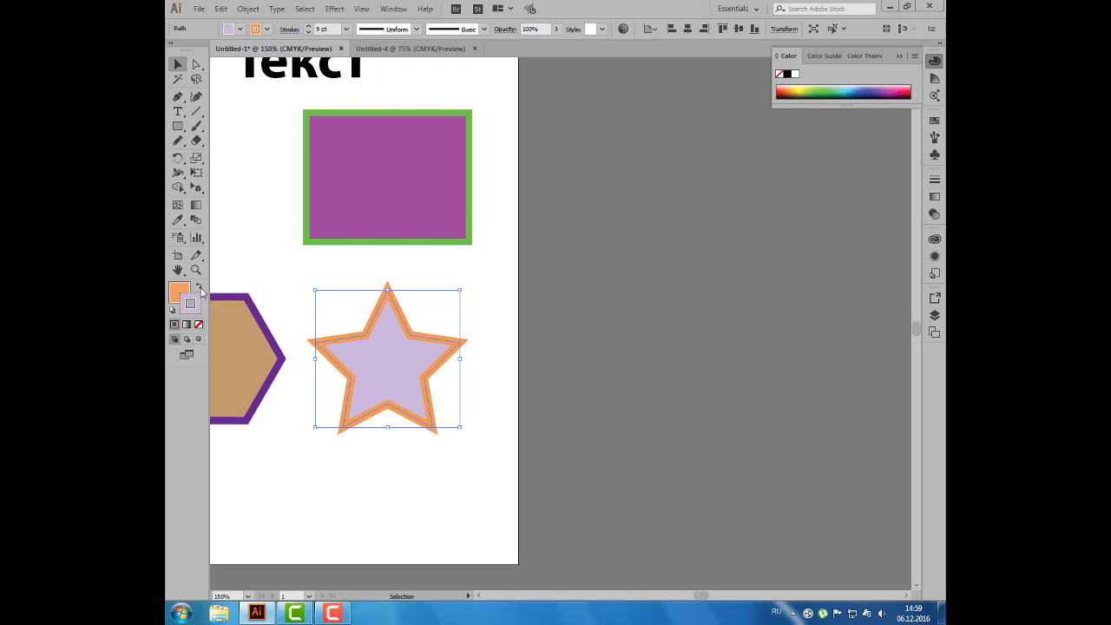
pyautogui.click(200, 289)
pyautogui.click(200, 289)
pyautogui.click(200, 289)
pyautogui.click(200, 289)
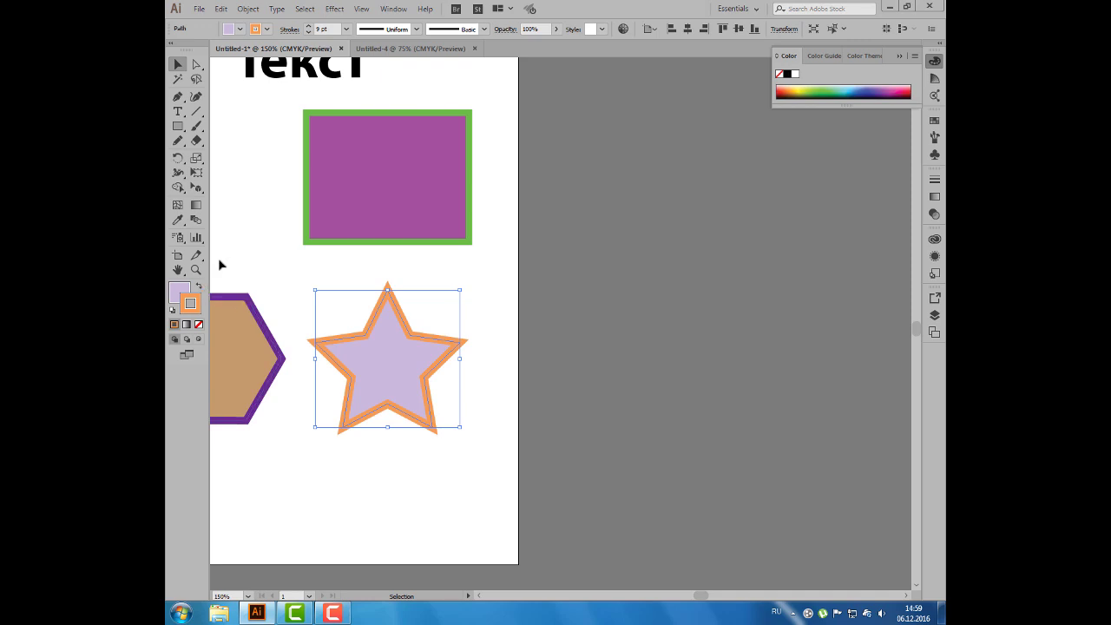
# - Reset the star to default white fill and black stroke, undo it, and make Fill active
pyautogui.click(172, 311)
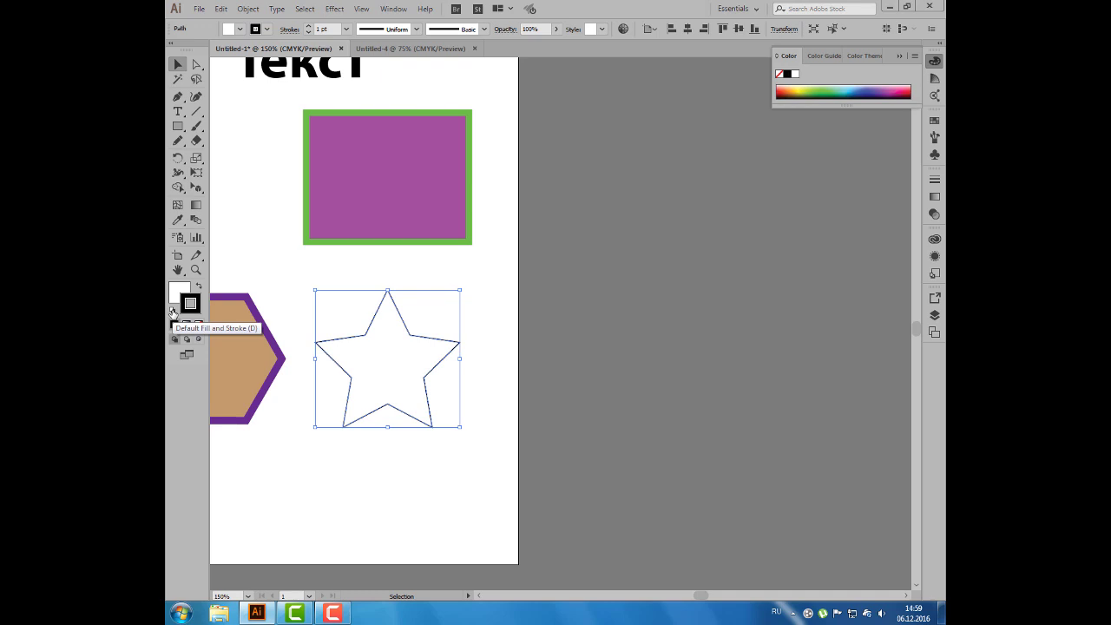
pyautogui.hotkey('ctrl', 'z')
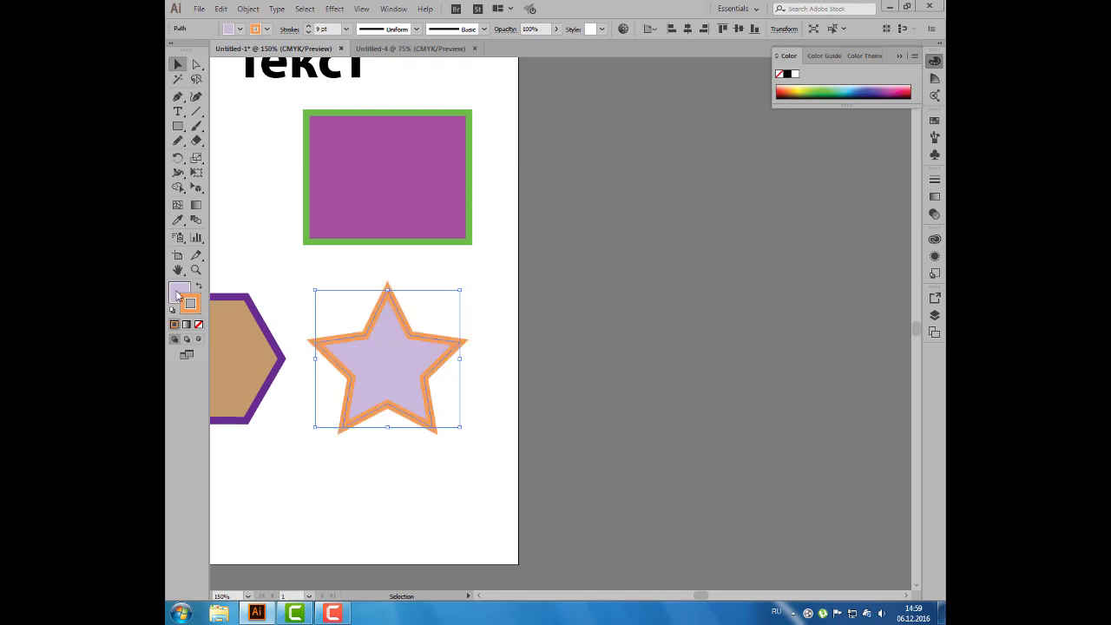
pyautogui.click(177, 295)
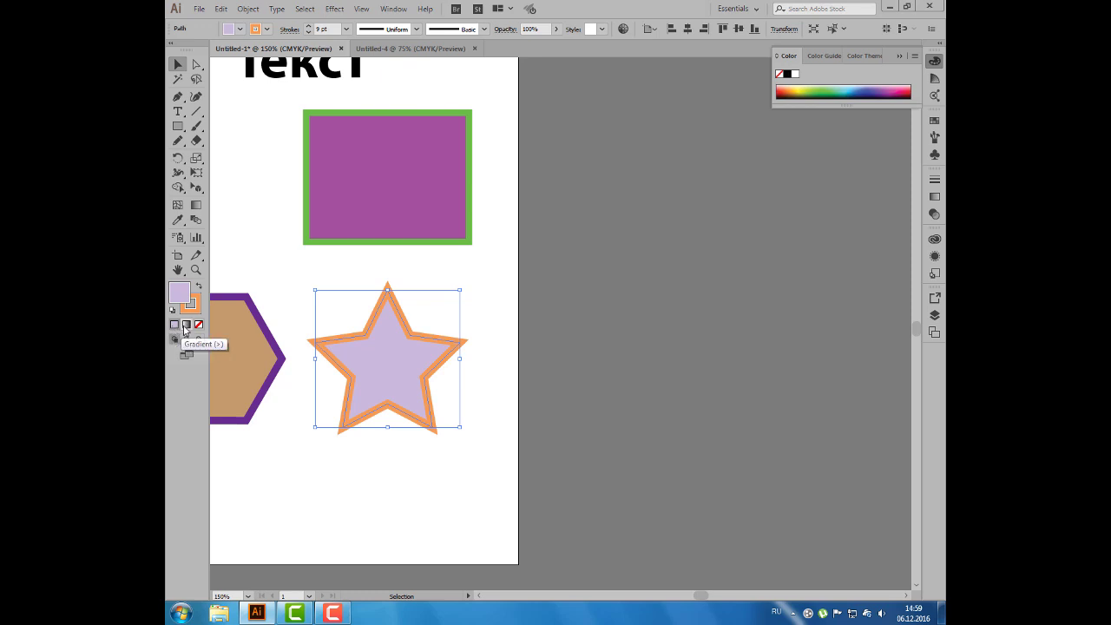
# - Try gradient and no fill on the star, then move it onto the purple square's bottom
pyautogui.click(185, 326)
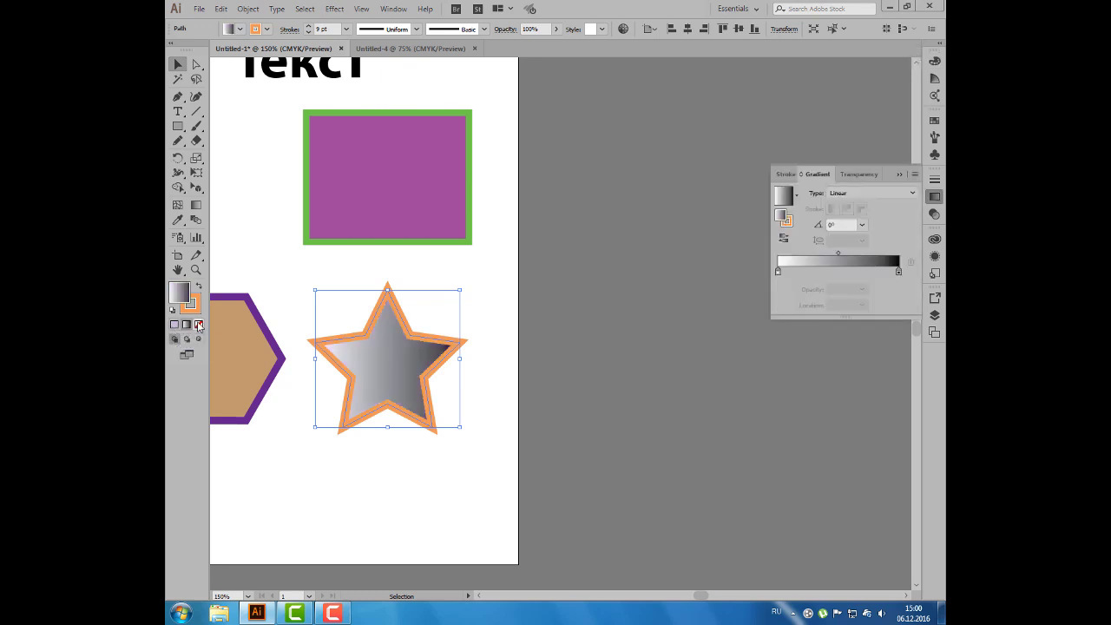
pyautogui.click(198, 325)
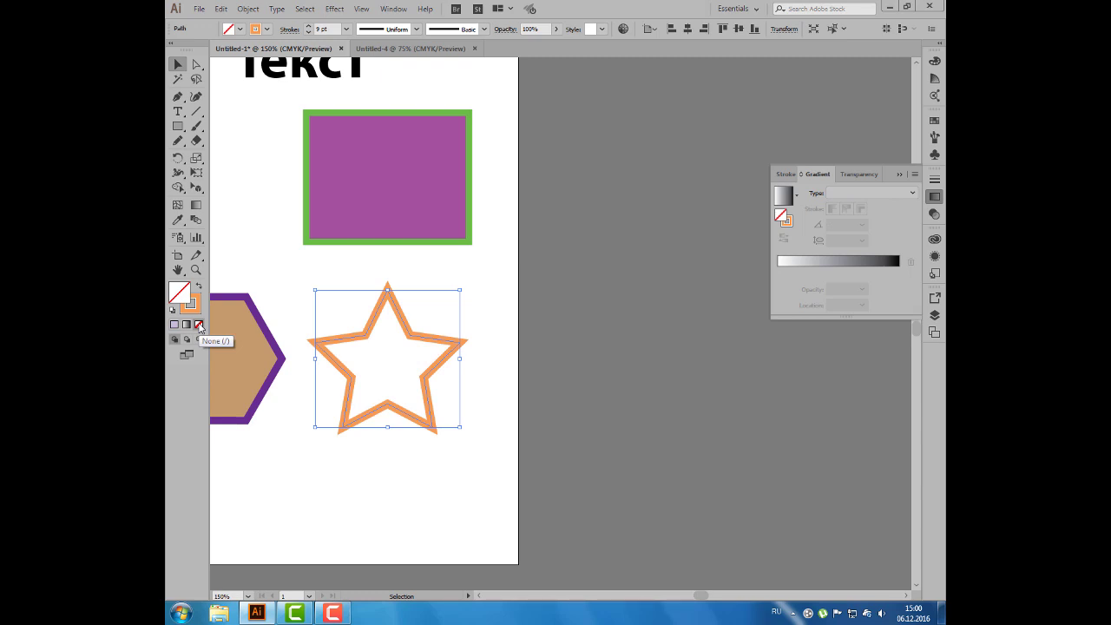
pyautogui.moveTo(335, 341); pyautogui.dragTo(321, 239)
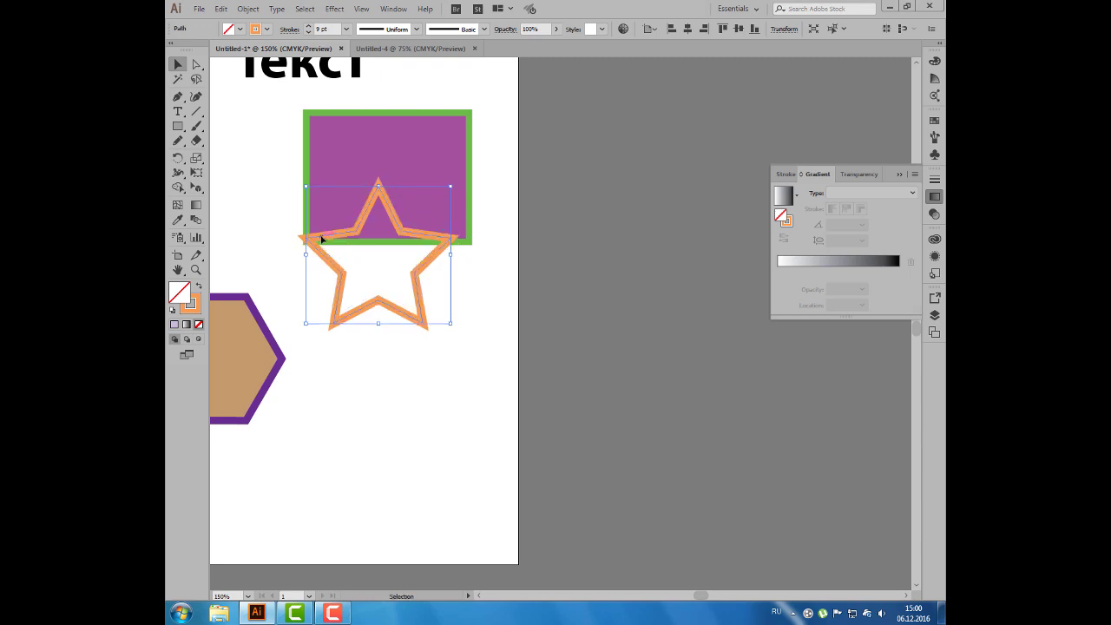
# - Cycle the star's fill through gradient and none, ending on lavender again
pyautogui.click(174, 325)
pyautogui.click(185, 324)
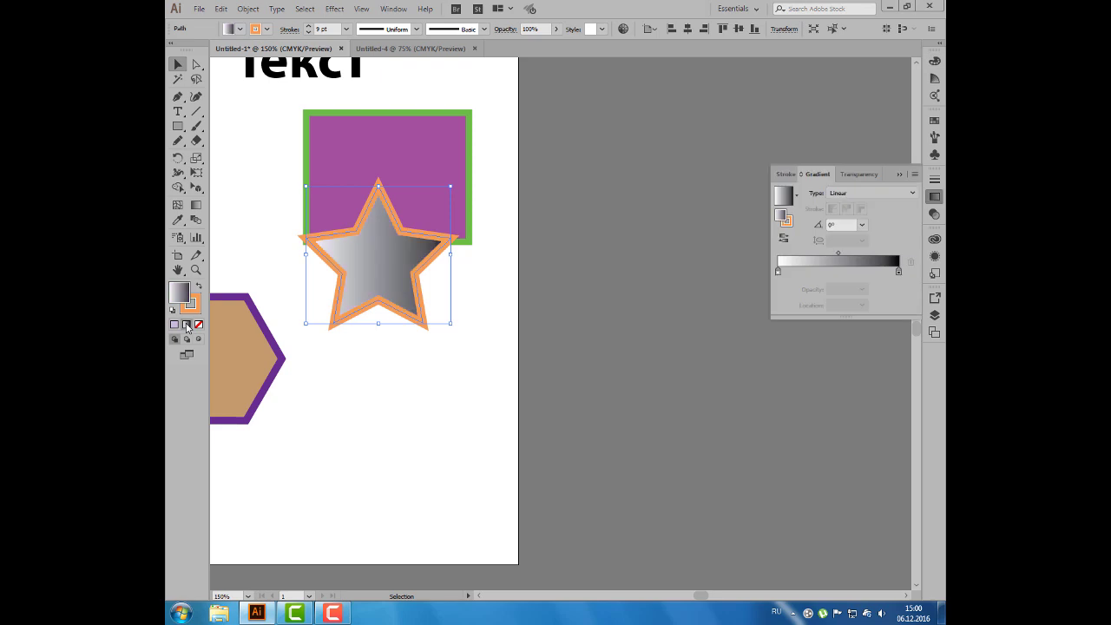
pyautogui.click(198, 324)
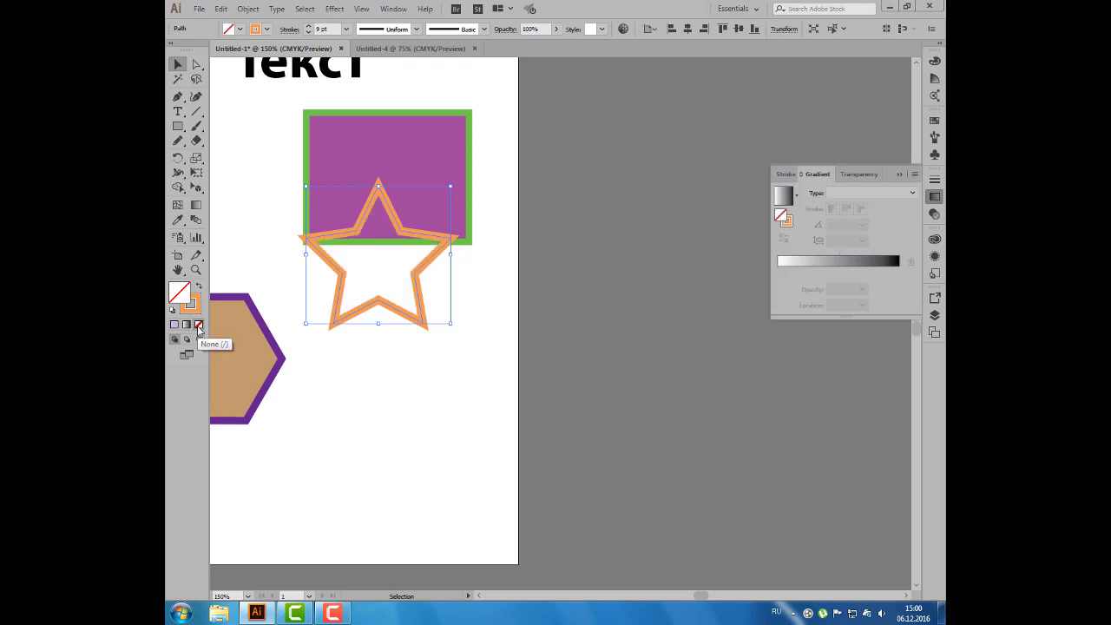
pyautogui.click(175, 325)
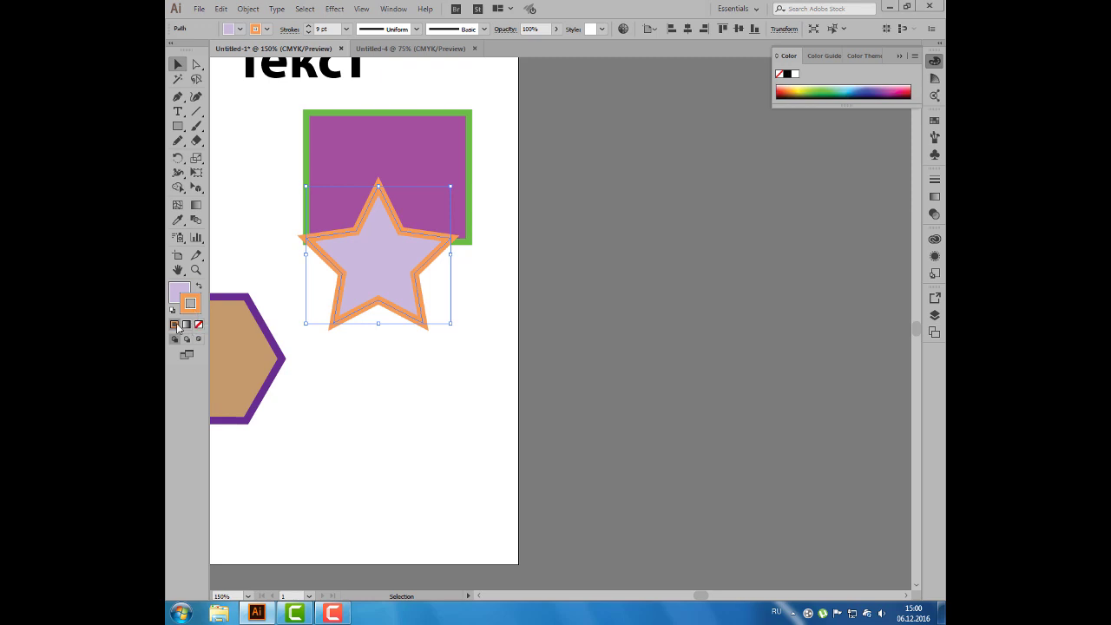
# - Try gradient and none on the star's outline, keep the orange 9 pt stroke, and show the whole artboard
pyautogui.click(185, 325)
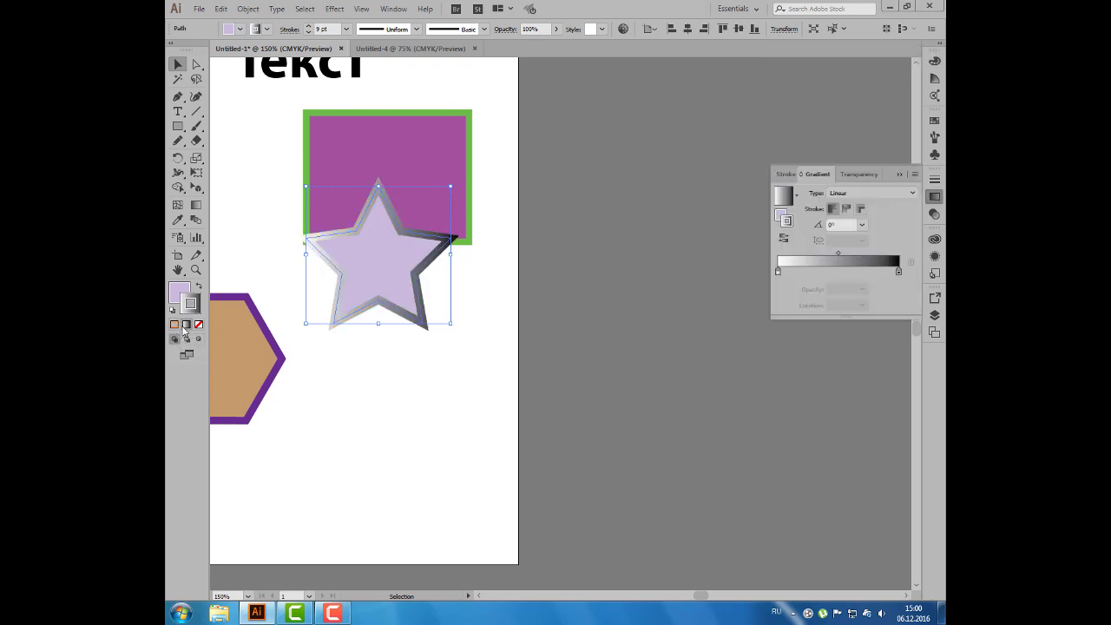
pyautogui.click(198, 326)
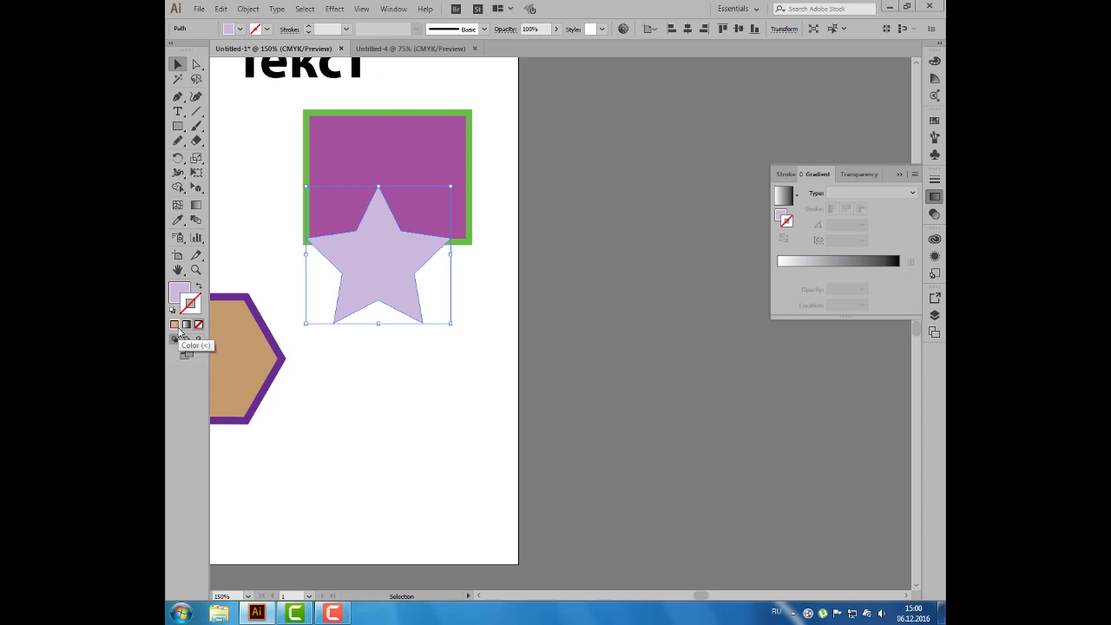
pyautogui.click(184, 324)
pyautogui.click(175, 325)
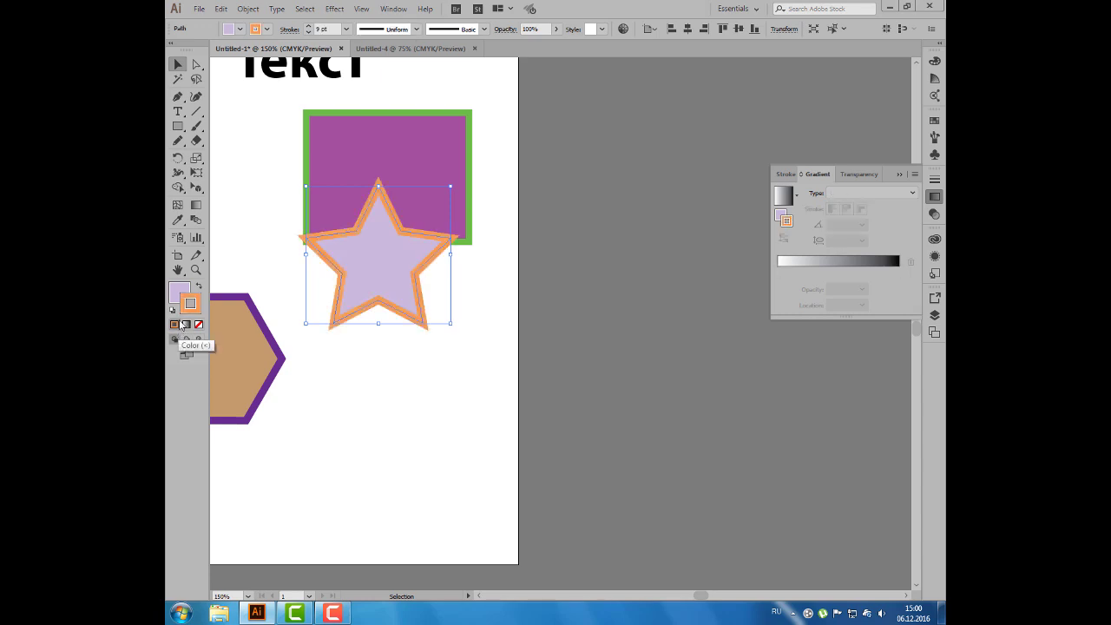
pyautogui.scroll(-2, 295, 362)
pyautogui.moveTo(318, 364)
pyautogui.mouseDown()
pyautogui.moveTo(463, 365)
pyautogui.moveTo(508, 389)
pyautogui.mouseUp()
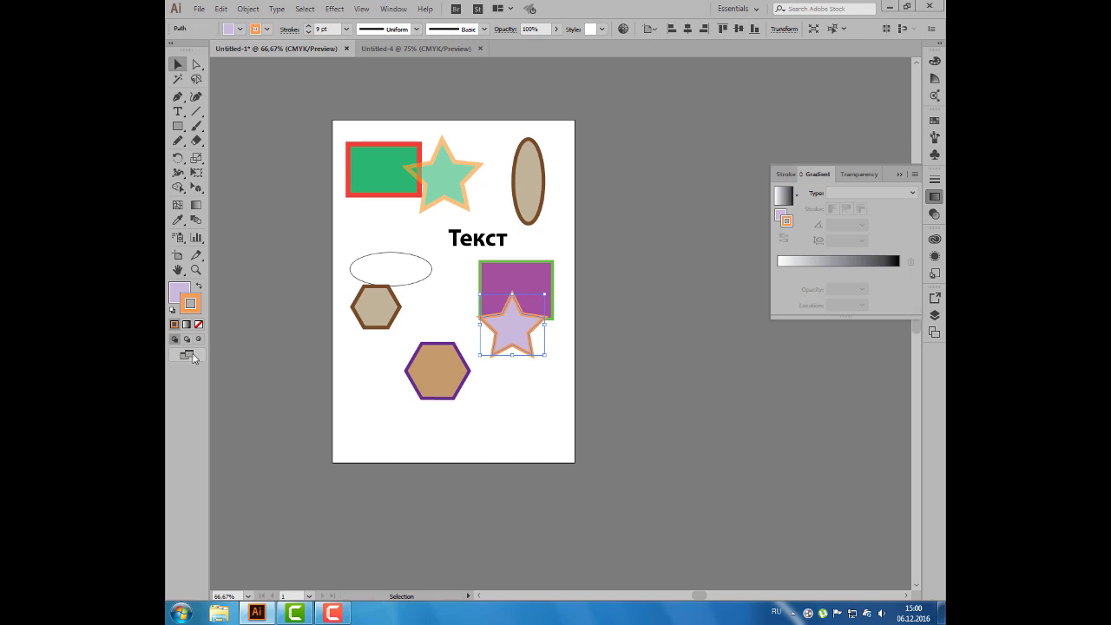
pyautogui.click(199, 9)
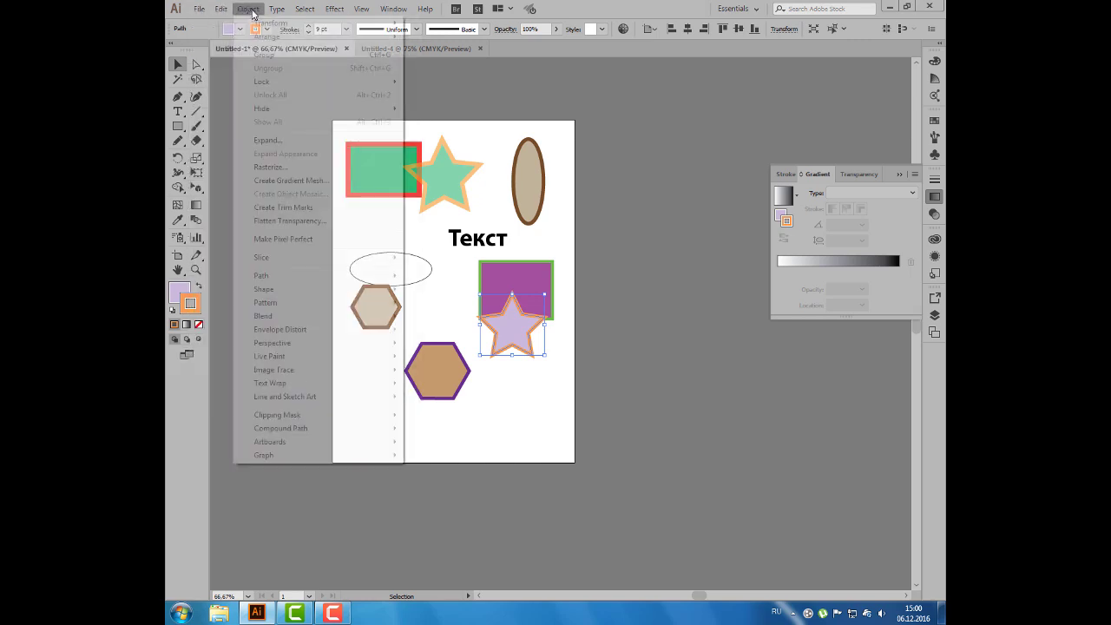
pyautogui.click(250, 9)
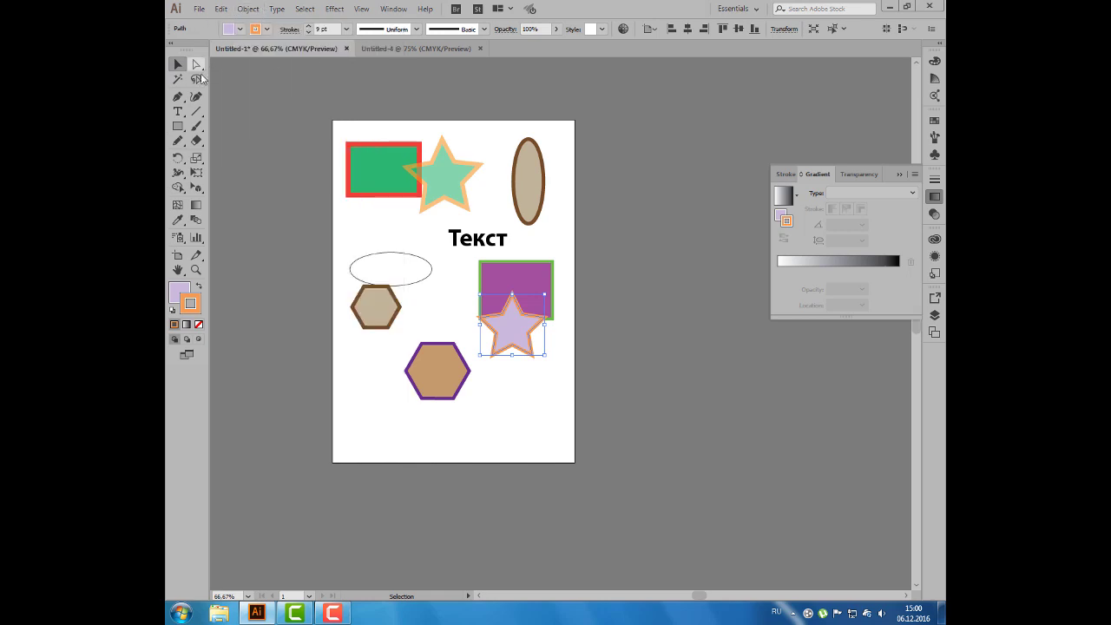
pyautogui.click(897, 174)
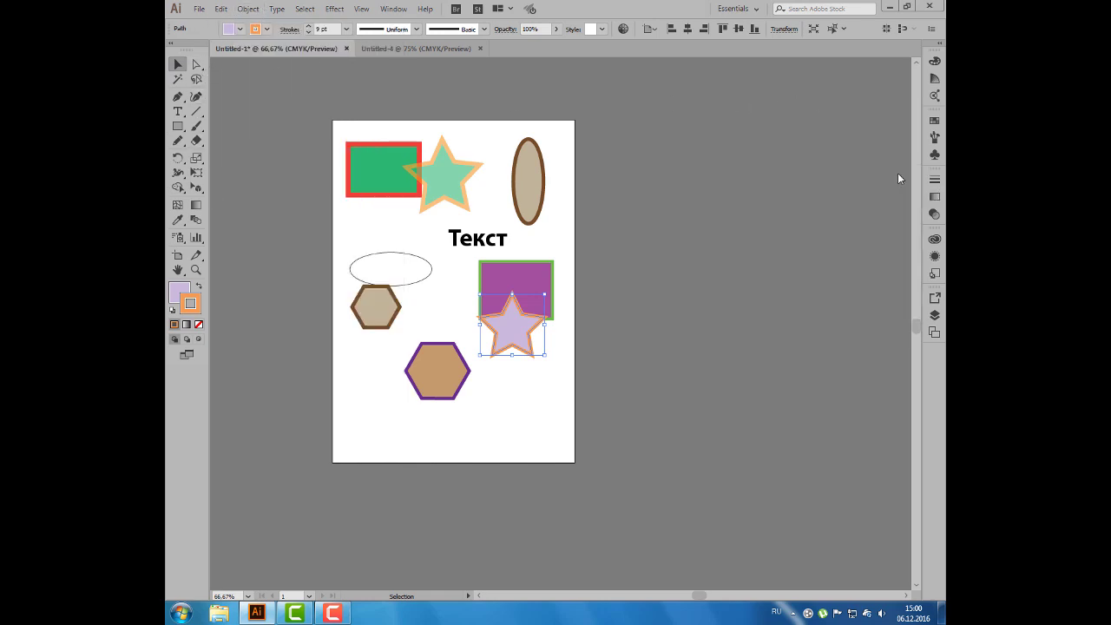
pyautogui.click(404, 49)
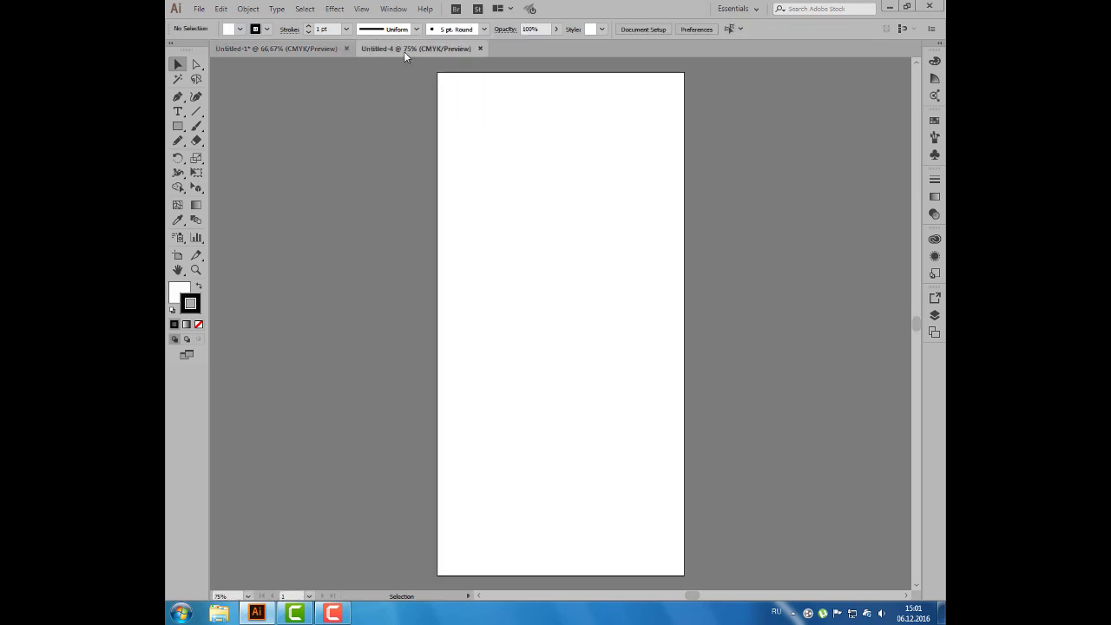
pyautogui.click(329, 49)
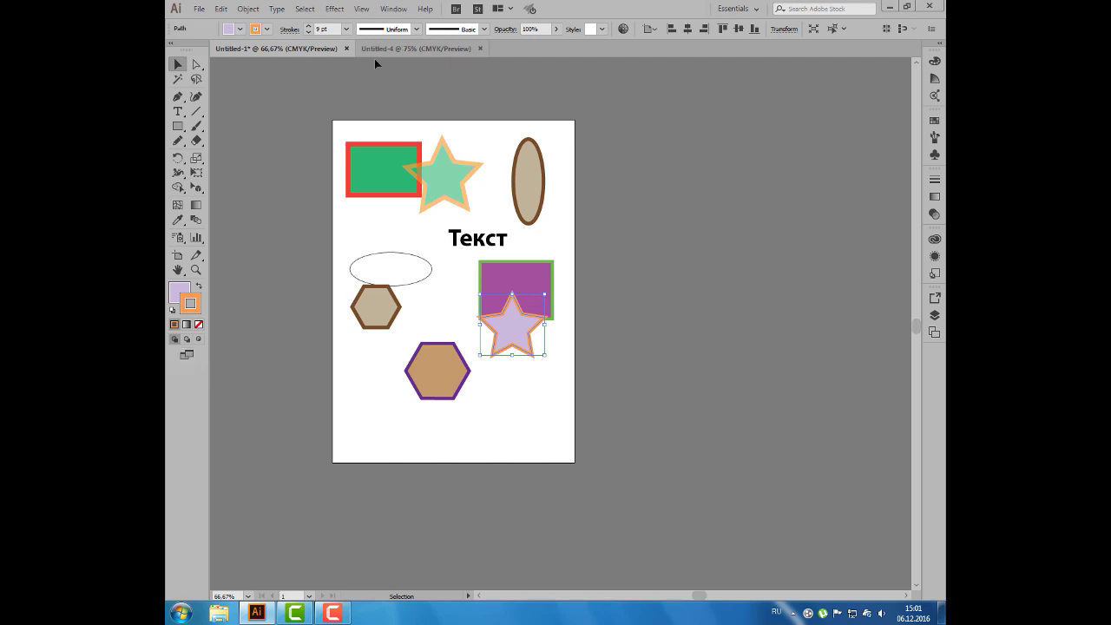
pyautogui.press('f')
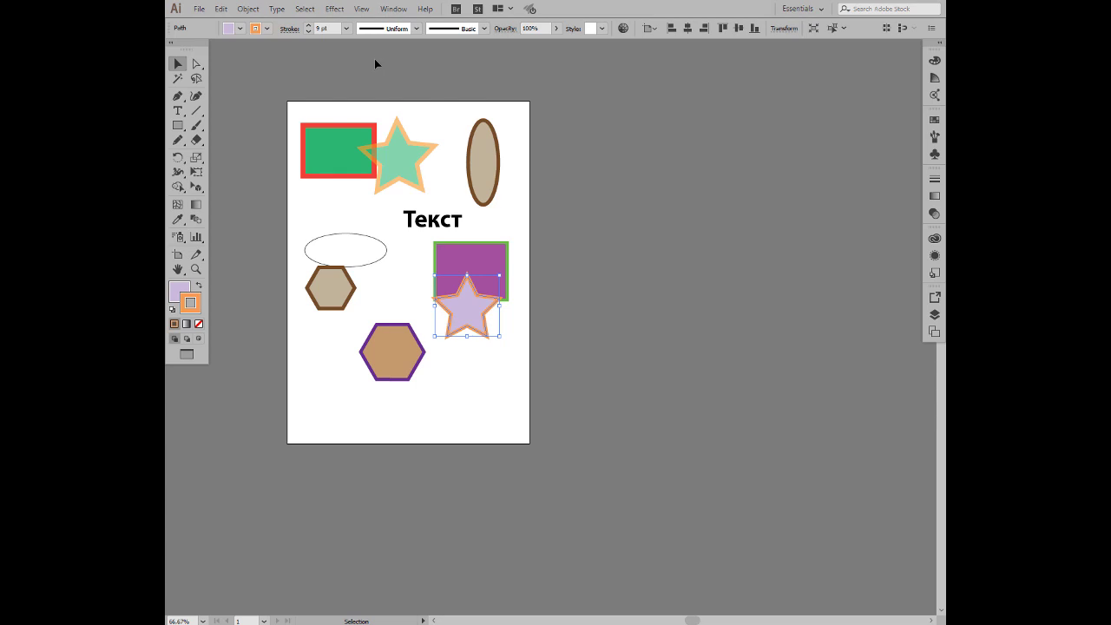
pyautogui.press('f')
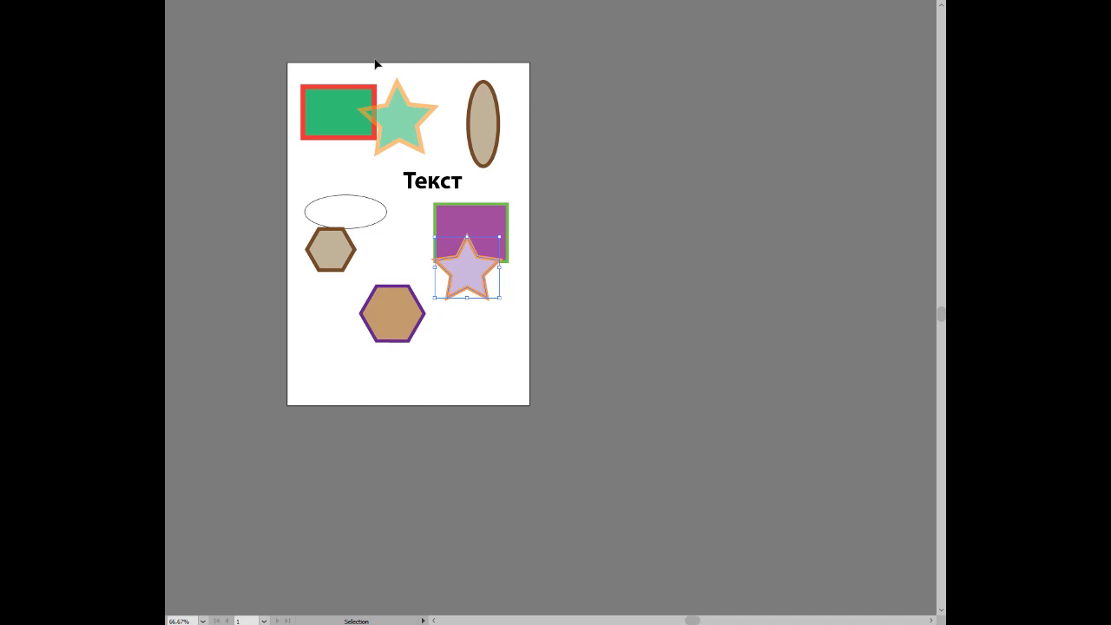
pyautogui.press('f')
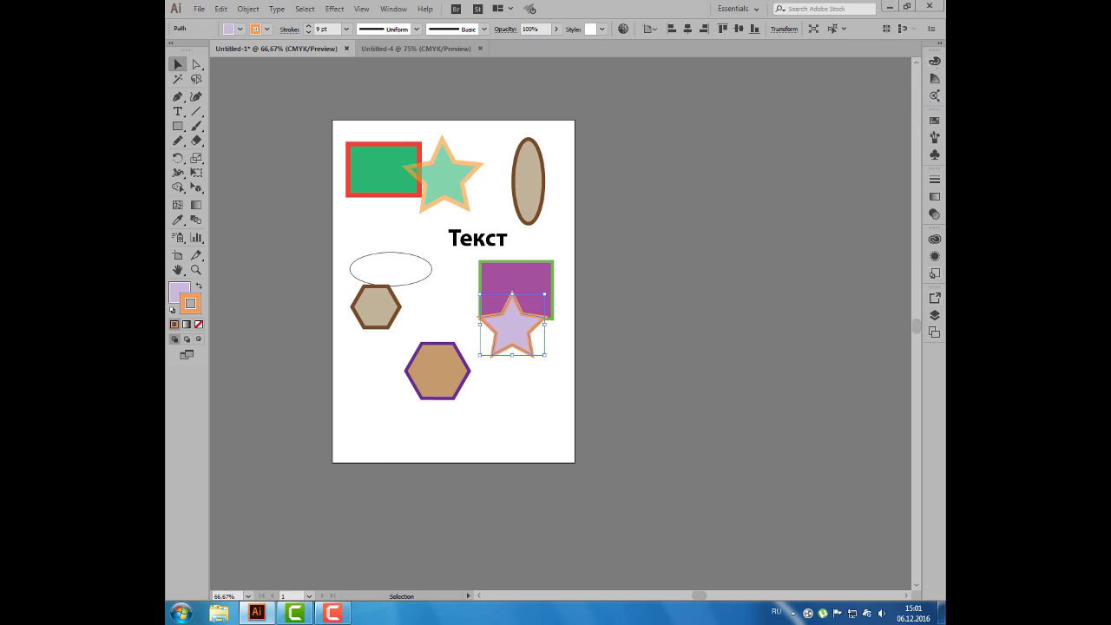
# - Open the Color panel from the dock and preview the Color Guide shades
pyautogui.click(935, 62)
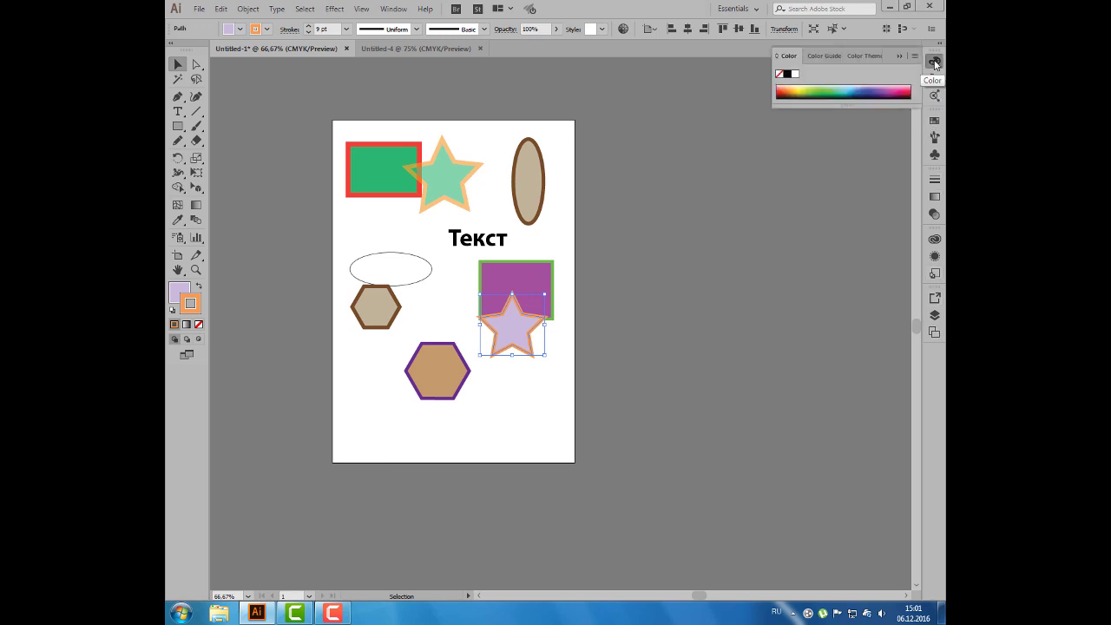
pyautogui.click(935, 78)
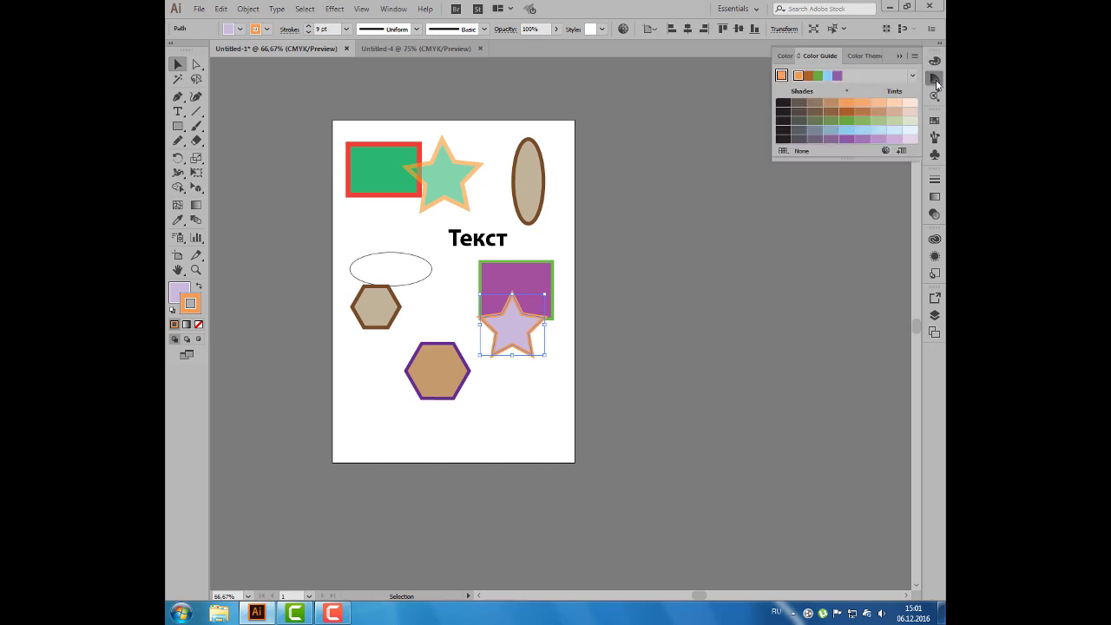
pyautogui.click(934, 62)
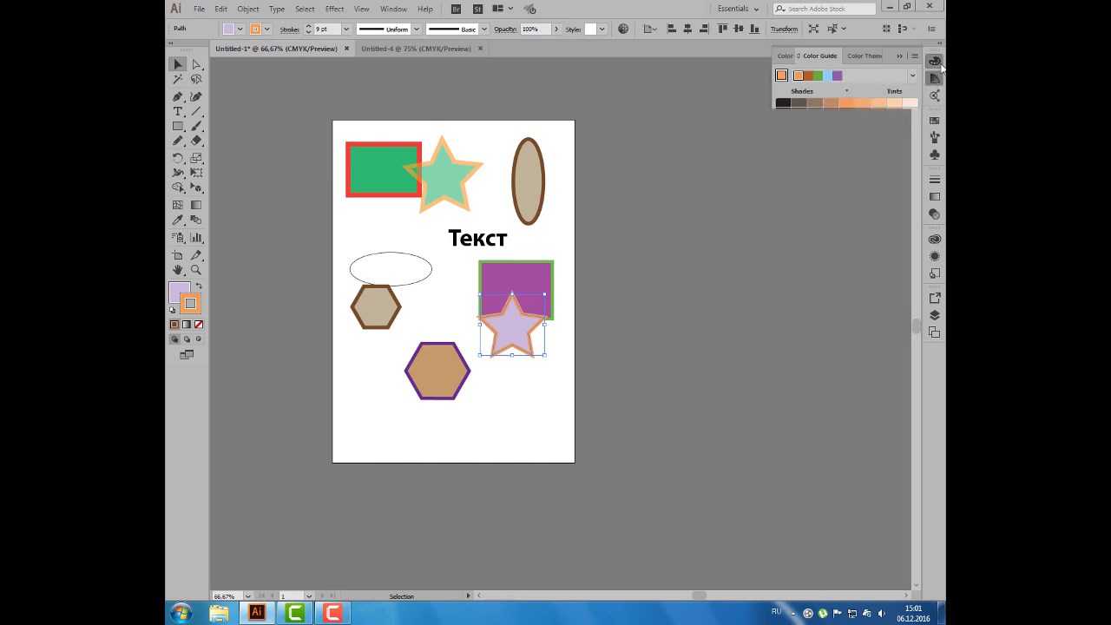
# - Float the Color, Color Themes and Color Guide panels separately, then regroup all three
pyautogui.moveTo(788, 56); pyautogui.dragTo(586, 118)
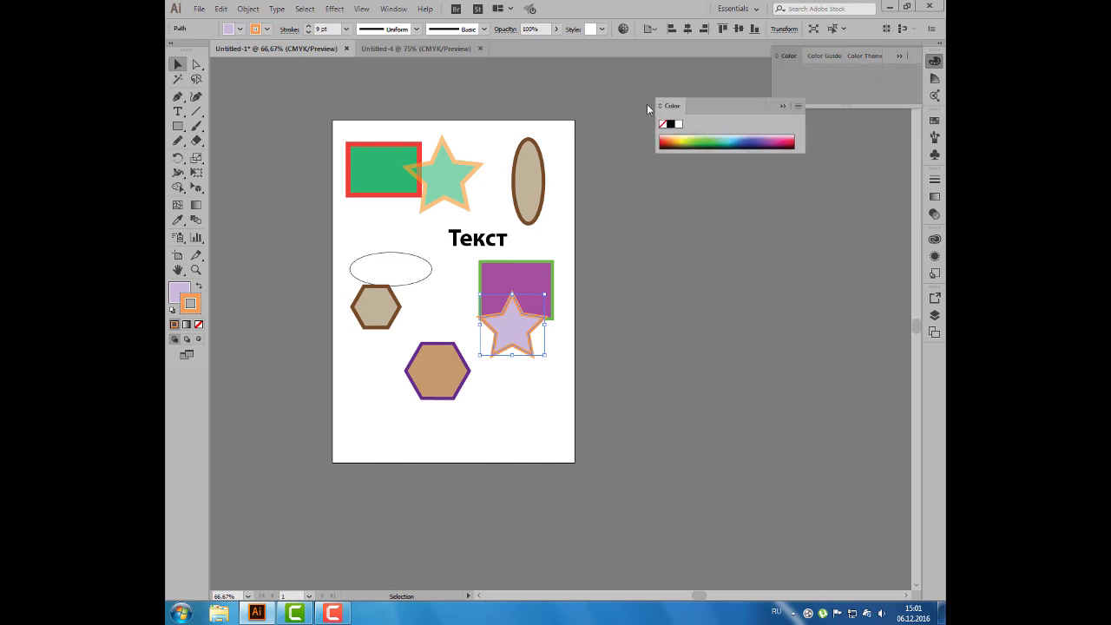
pyautogui.moveTo(858, 55); pyautogui.dragTo(615, 247)
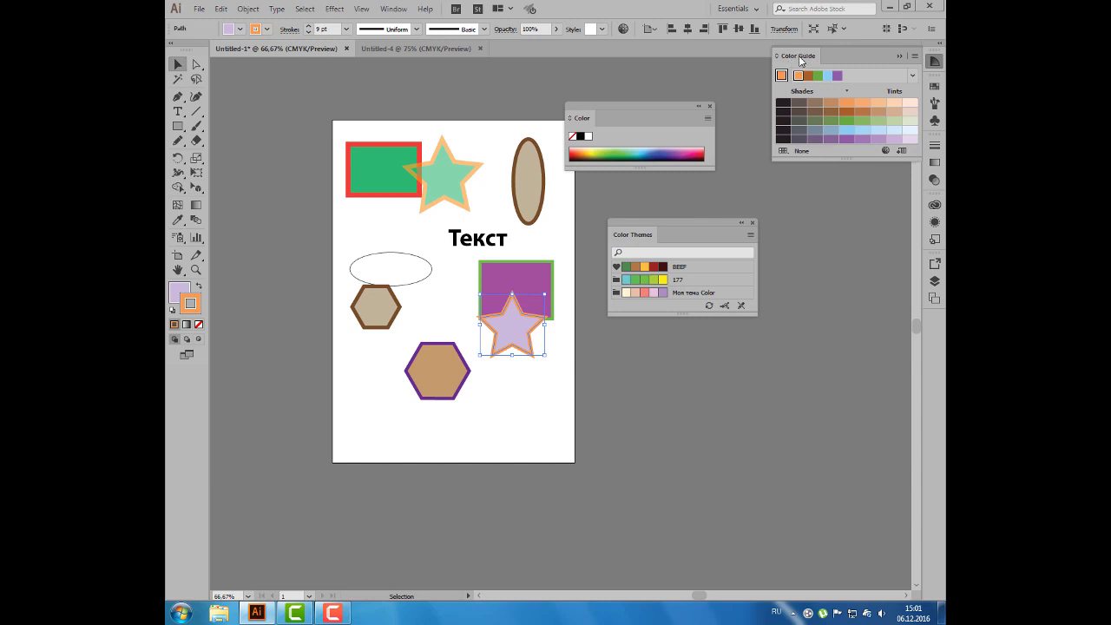
pyautogui.moveTo(800, 59)
pyautogui.mouseDown()
pyautogui.moveTo(664, 198)
pyautogui.moveTo(780, 112)
pyautogui.mouseUp()
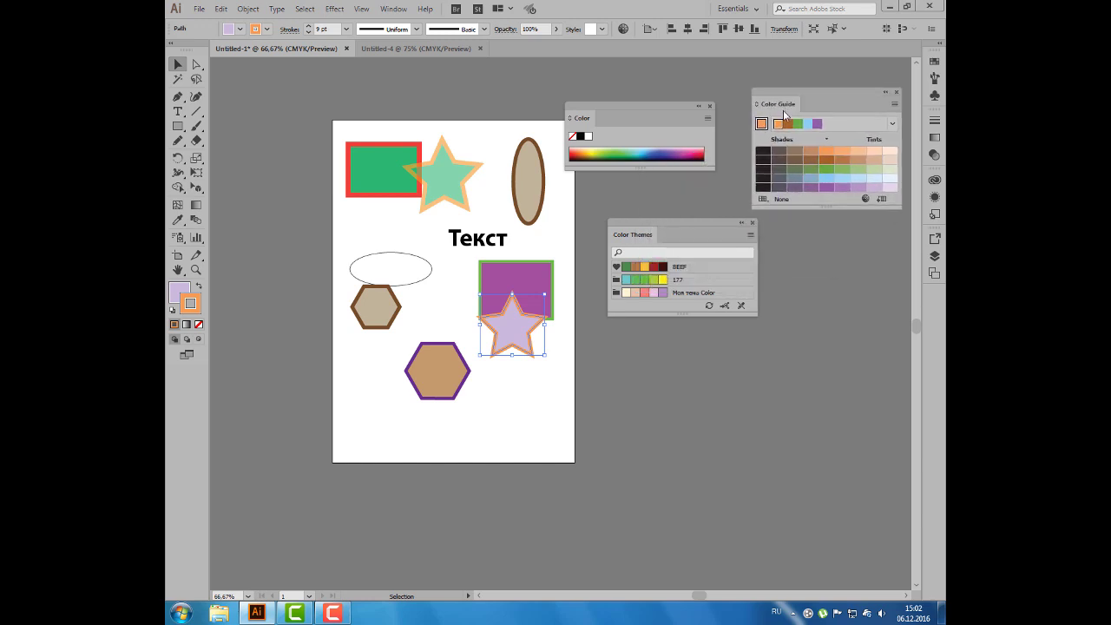
pyautogui.moveTo(685, 120); pyautogui.dragTo(689, 107)
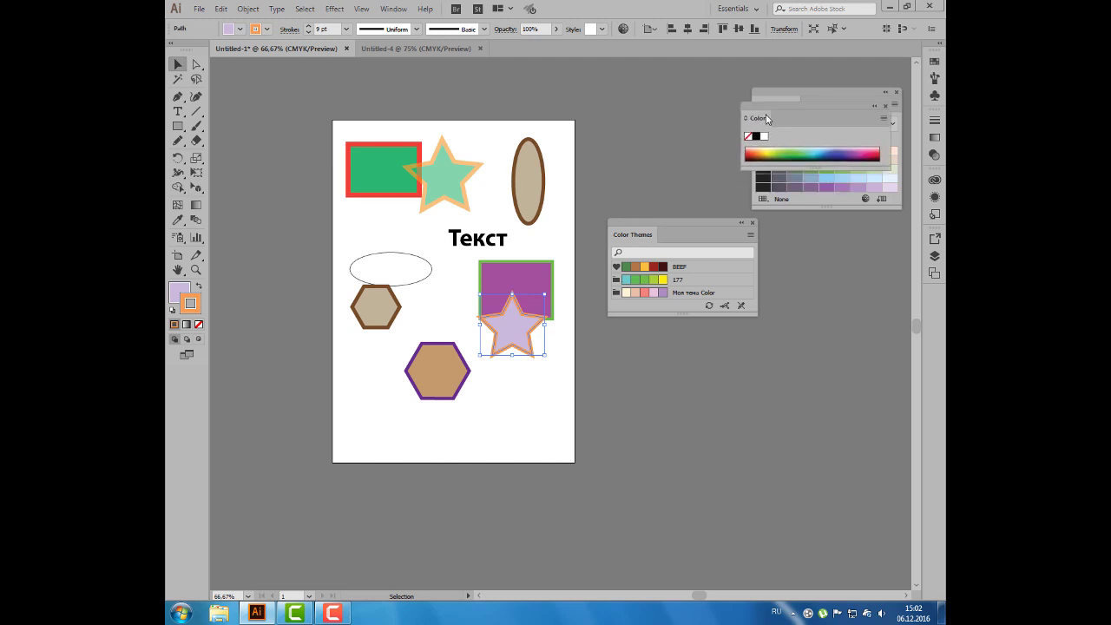
pyautogui.moveTo(585, 106); pyautogui.dragTo(811, 104)
pyautogui.moveTo(631, 234)
pyautogui.mouseDown()
pyautogui.moveTo(779, 106)
pyautogui.moveTo(904, 119)
pyautogui.mouseUp()
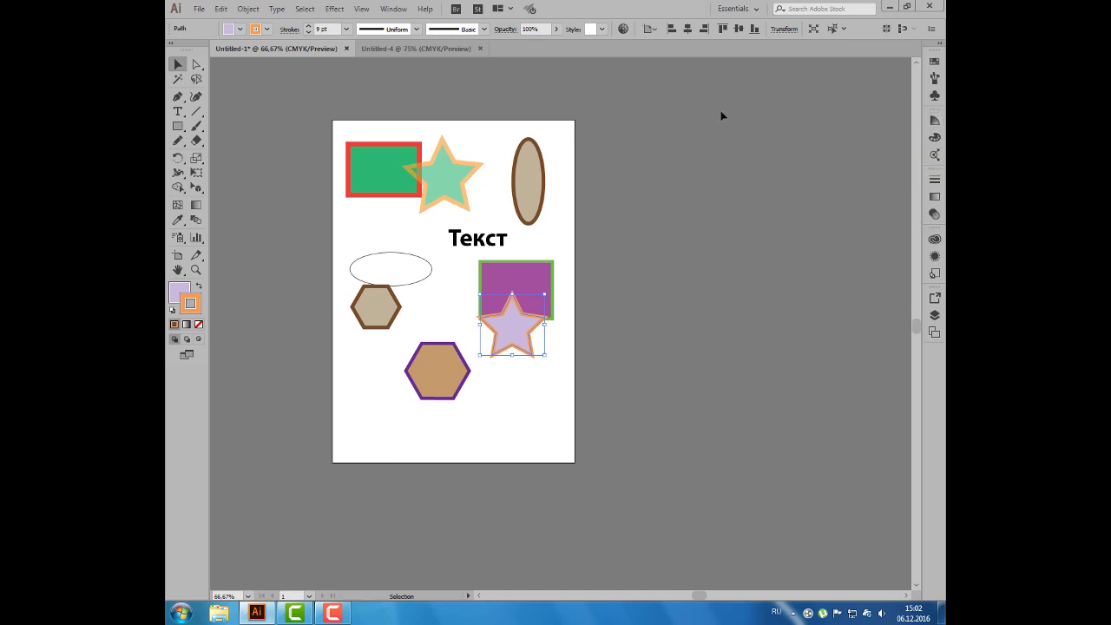
# - Browse the Window menu's list of available panels, then dismiss it
pyautogui.click(392, 10)
pyautogui.click(392, 11)
pyautogui.click(394, 10)
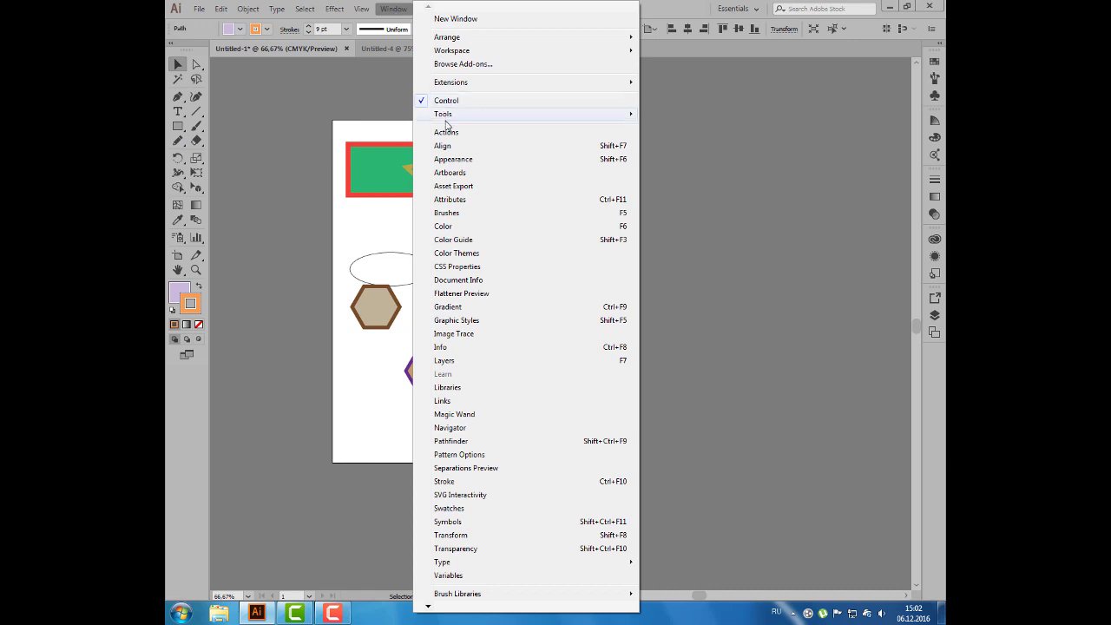
pyautogui.moveTo(442, 114)
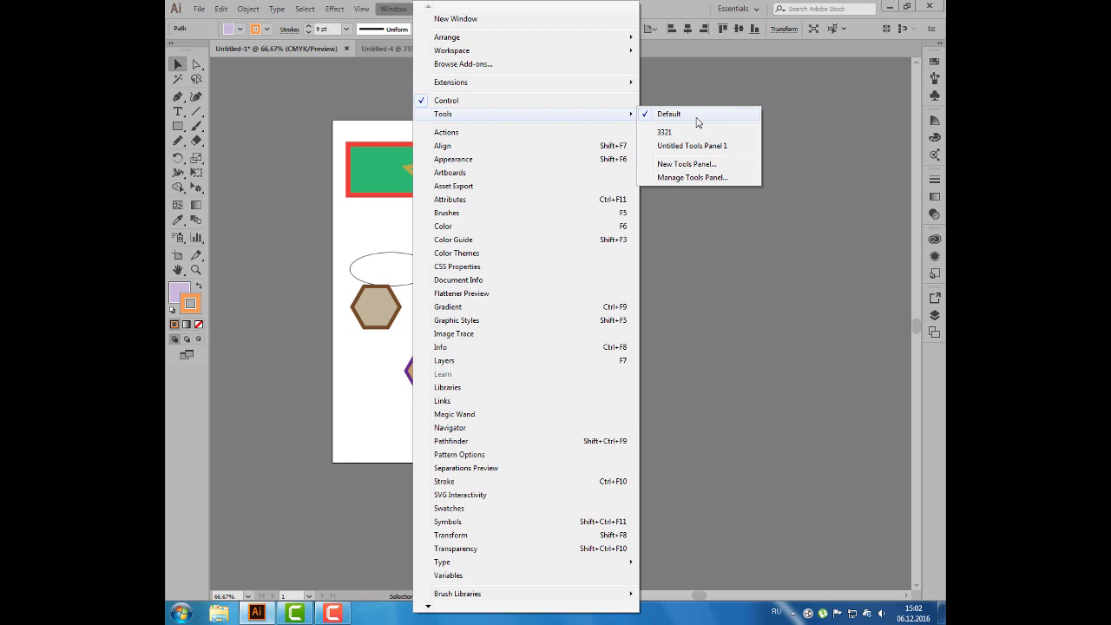
pyautogui.click(697, 117)
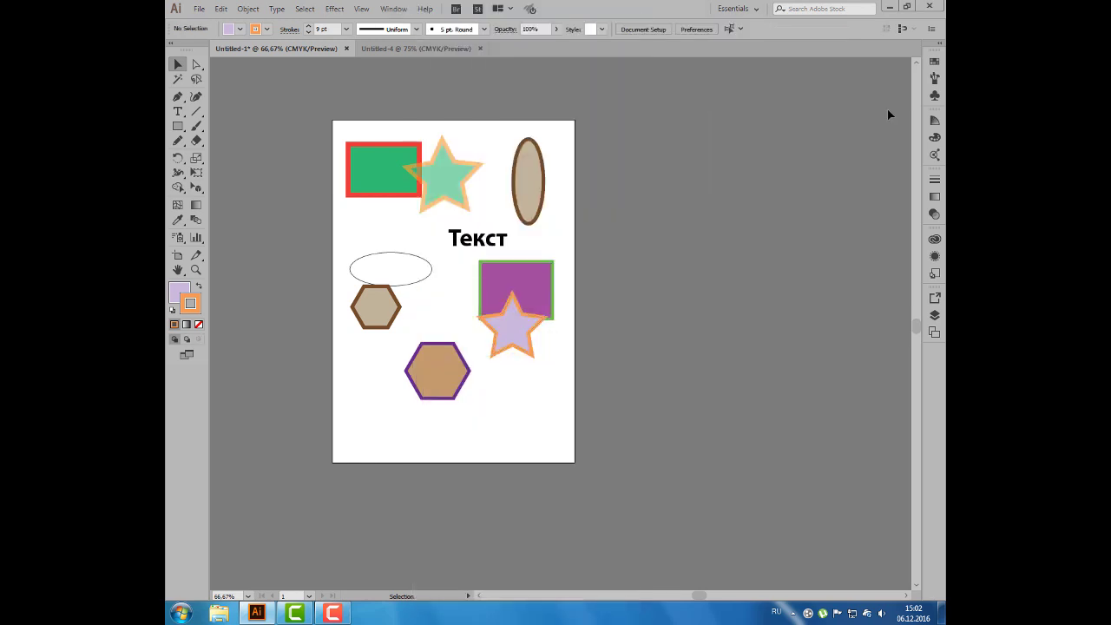
# - Float the Color Guide panel group over the canvas and close it
pyautogui.click(930, 124)
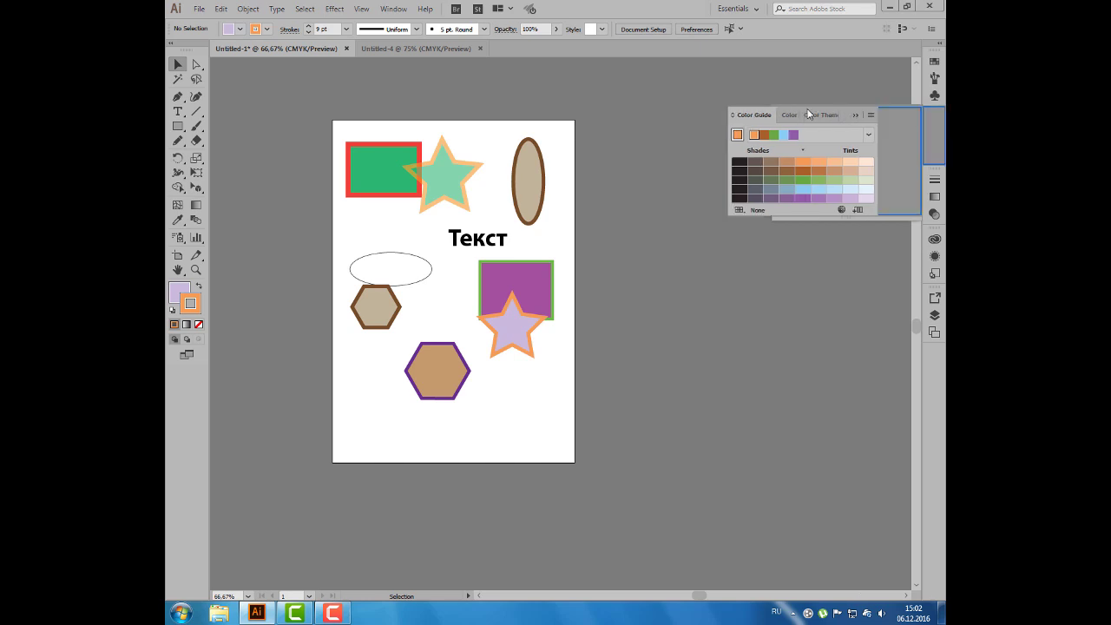
pyautogui.moveTo(918, 110); pyautogui.dragTo(769, 110)
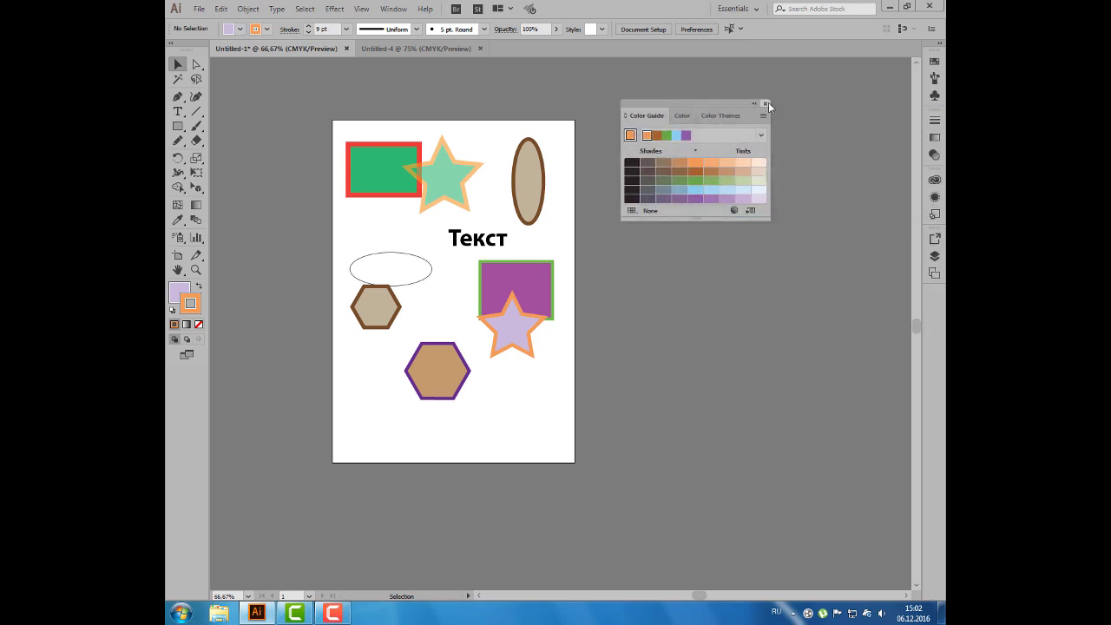
pyautogui.click(765, 104)
# - Float the Gradient, Stroke and Transparency group, close it, and recheck the Window menu
pyautogui.click(934, 138)
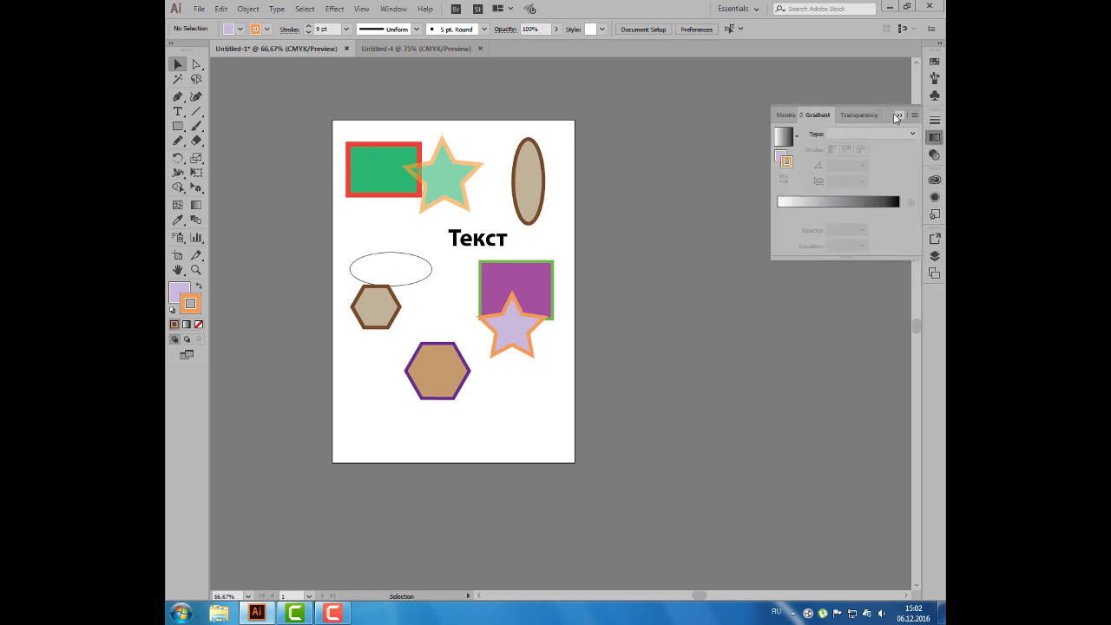
pyautogui.moveTo(854, 115)
pyautogui.mouseDown()
pyautogui.moveTo(740, 128)
pyautogui.moveTo(769, 123)
pyautogui.mouseUp()
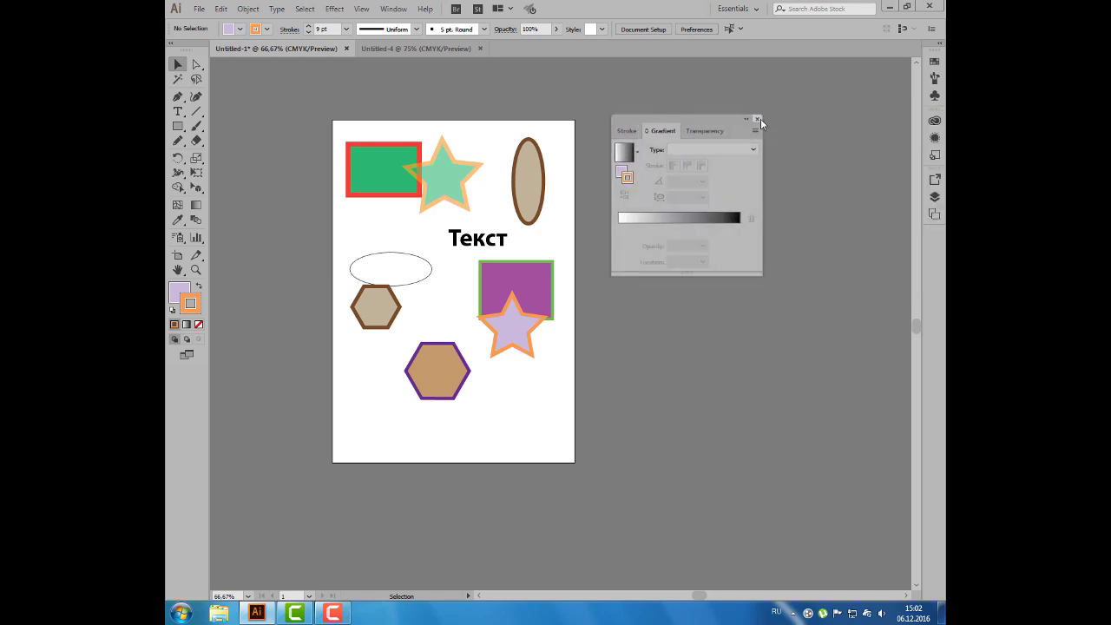
pyautogui.click(757, 121)
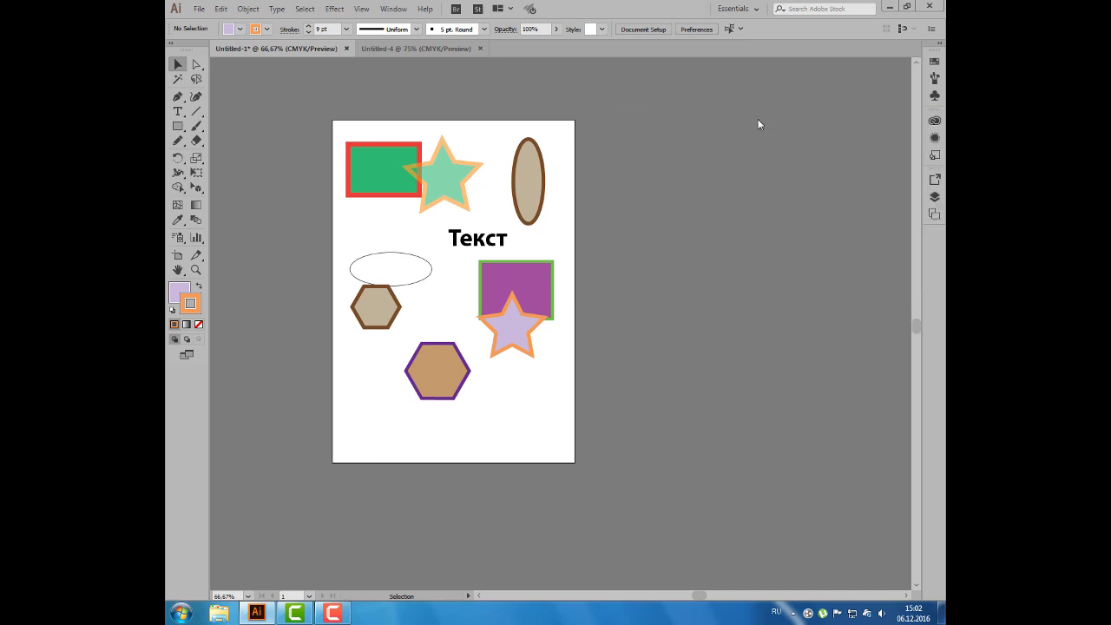
pyautogui.click(395, 9)
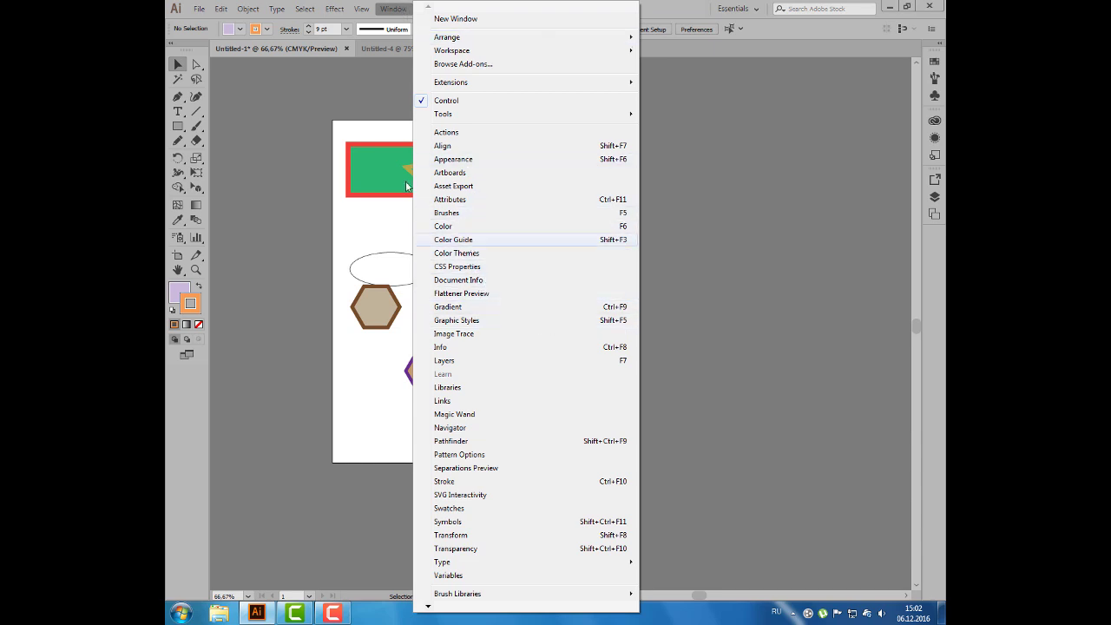
pyautogui.click(396, 10)
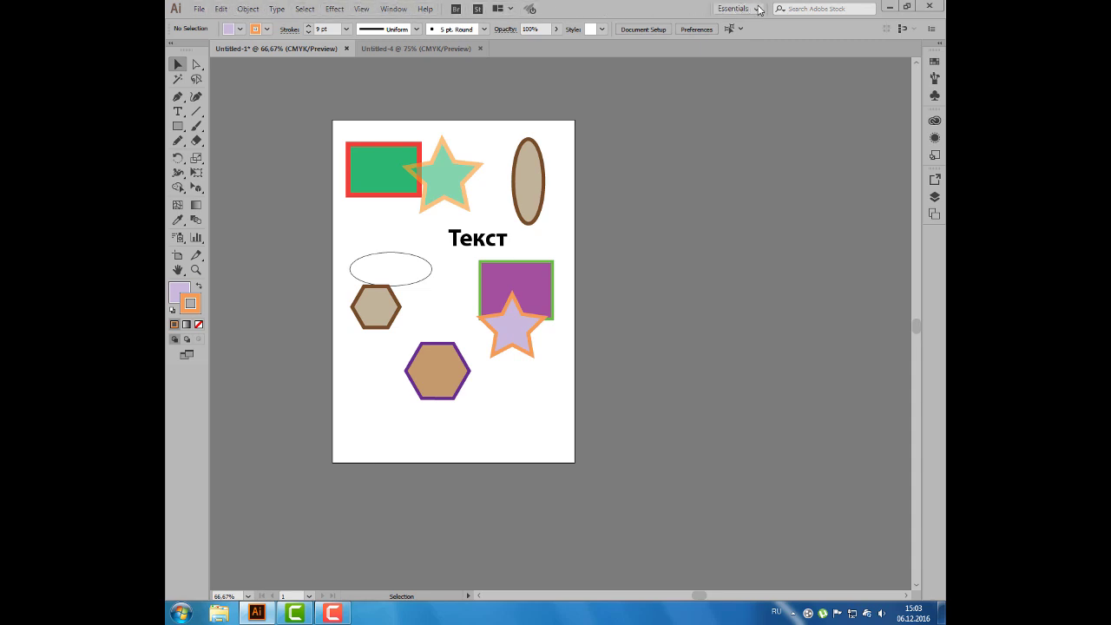
# - Reset the Essentials workspace and close the Libraries panel that appears
pyautogui.click(759, 10)
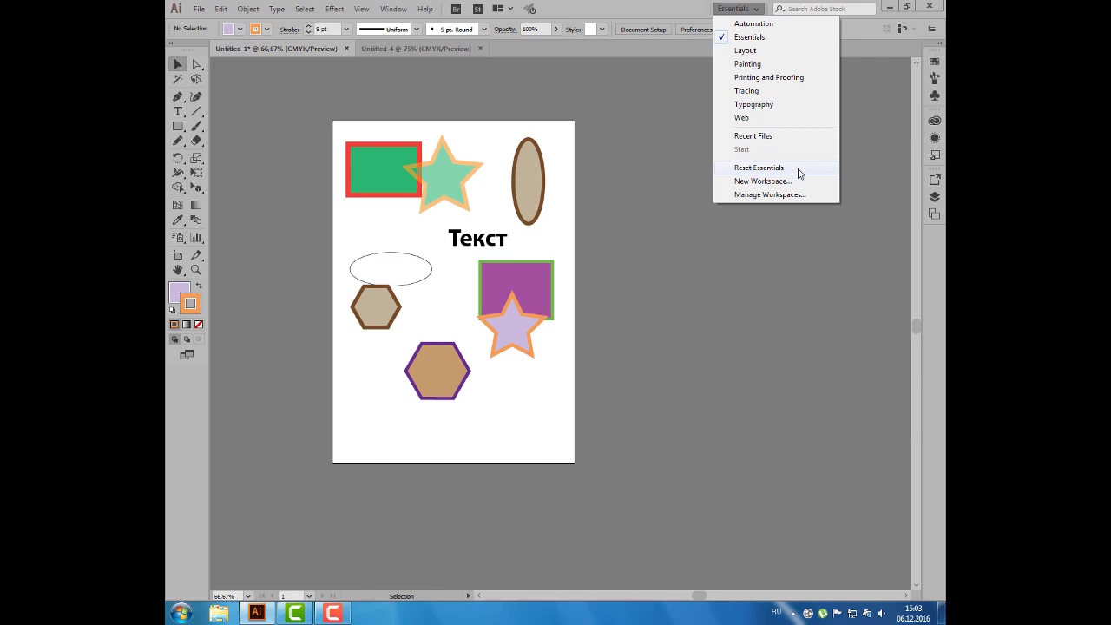
pyautogui.click(799, 170)
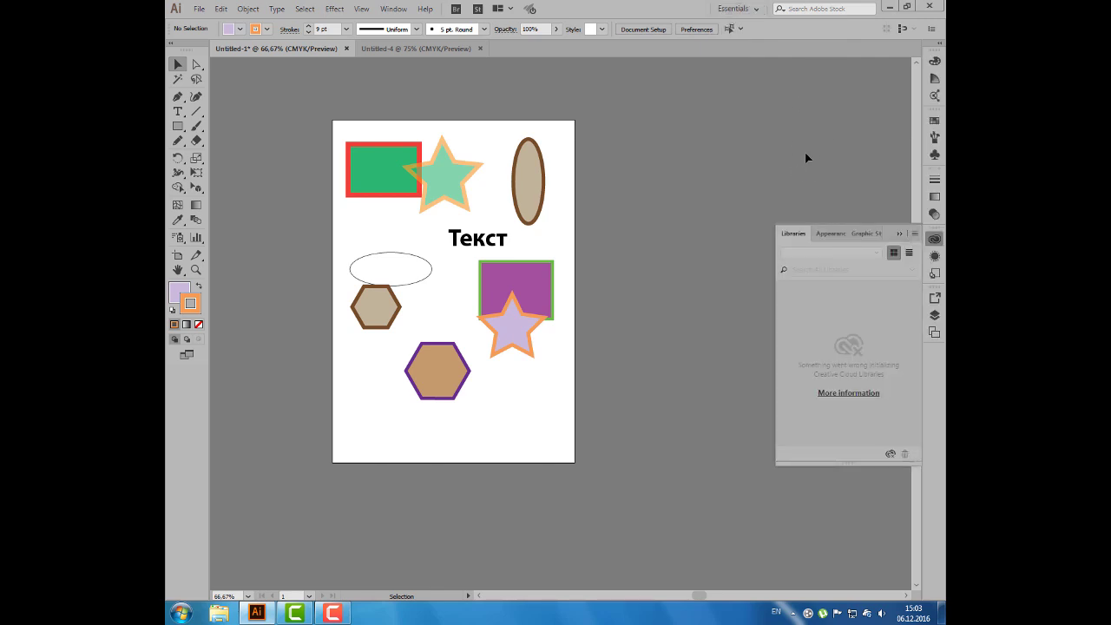
pyautogui.click(934, 239)
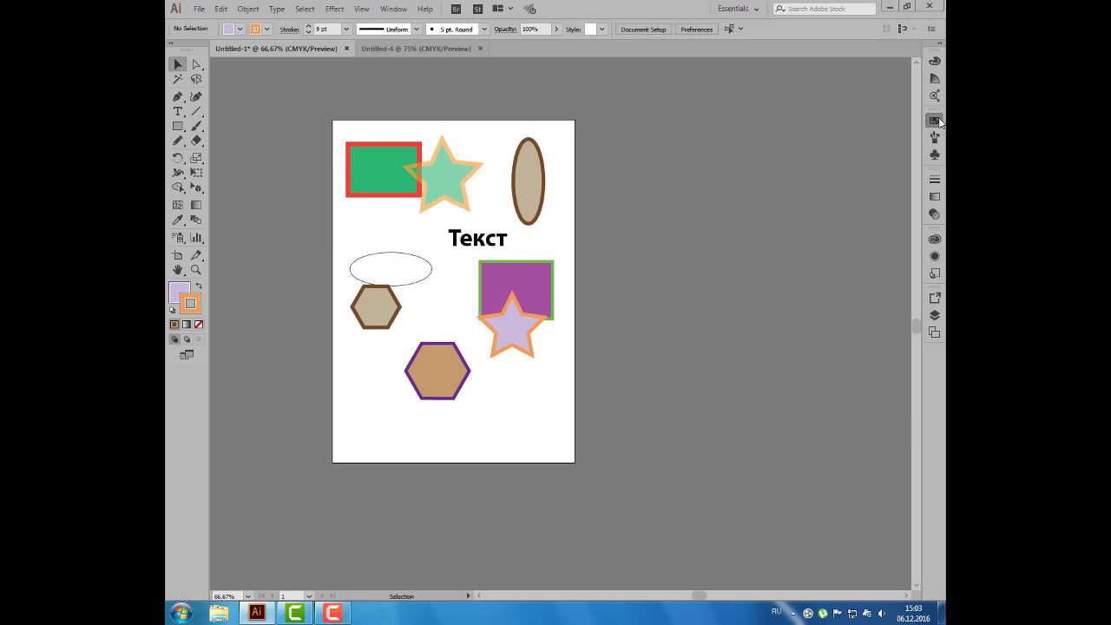
# - Expand and collapse the Swatches and Color dock panels to check them
pyautogui.click(934, 120)
pyautogui.click(934, 121)
pyautogui.click(934, 62)
pyautogui.click(934, 62)
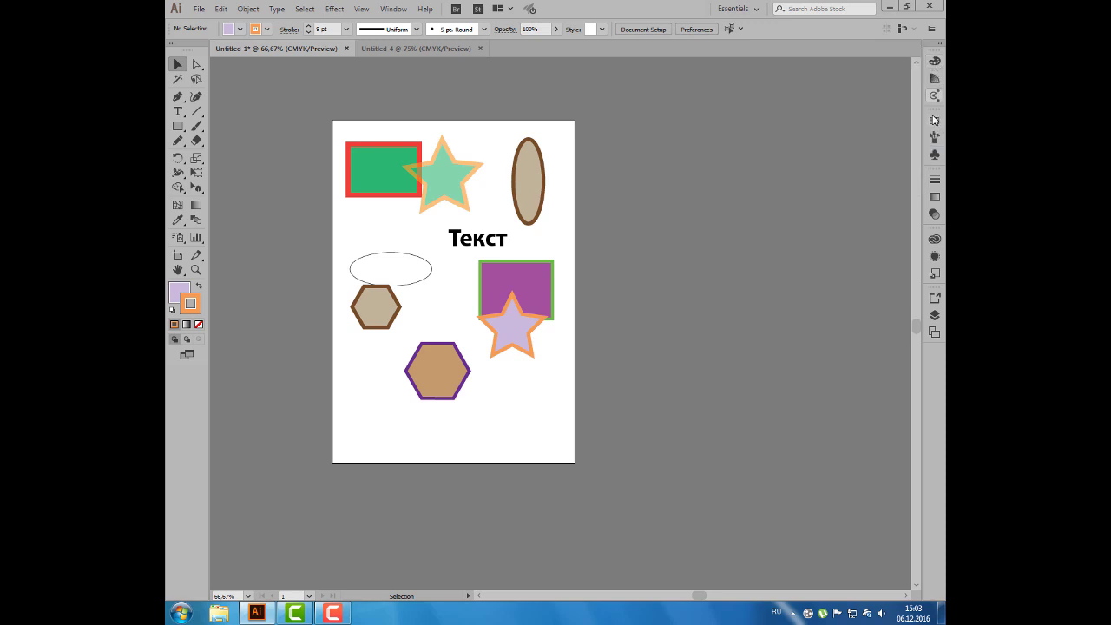